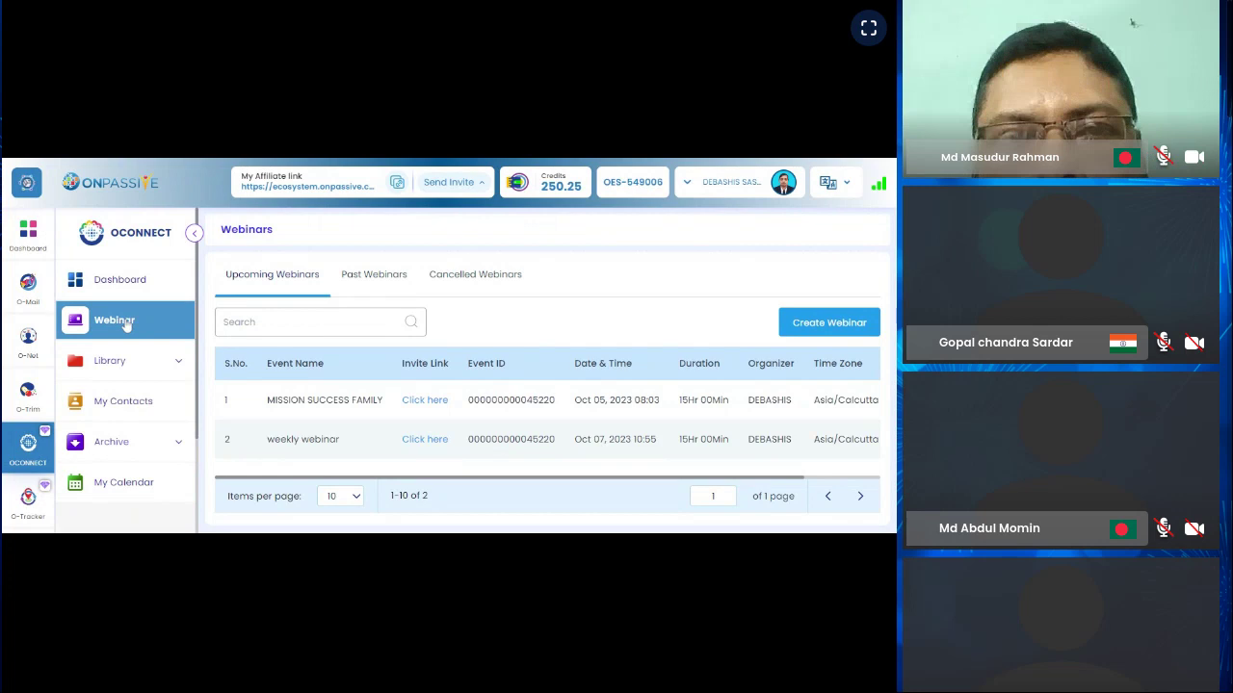
Start creating a new event from the webinar list and keep its type set to Webinar.
click(121, 282)
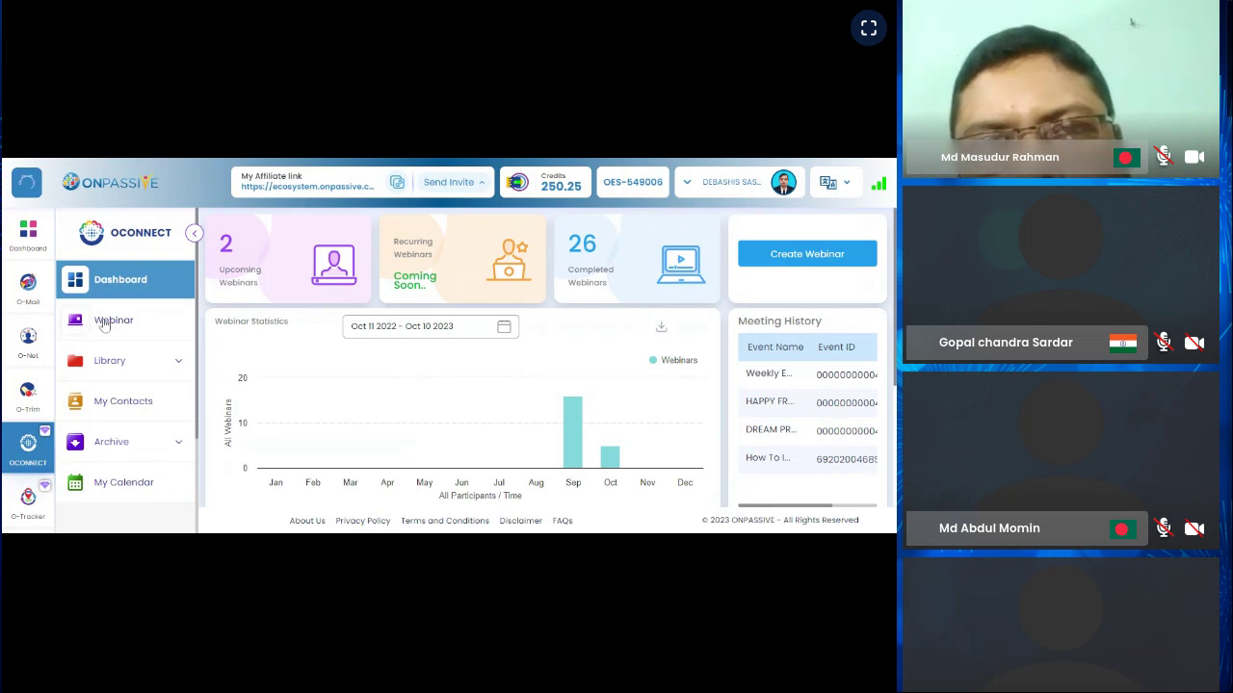
click(104, 325)
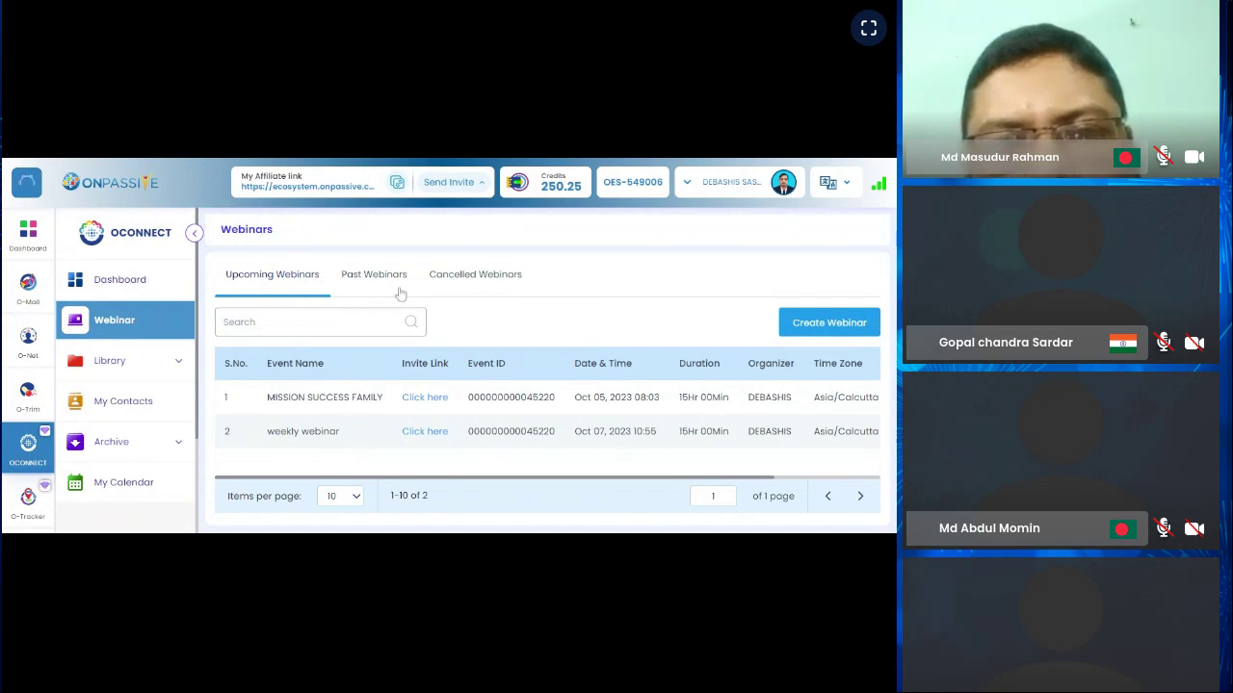
click(810, 330)
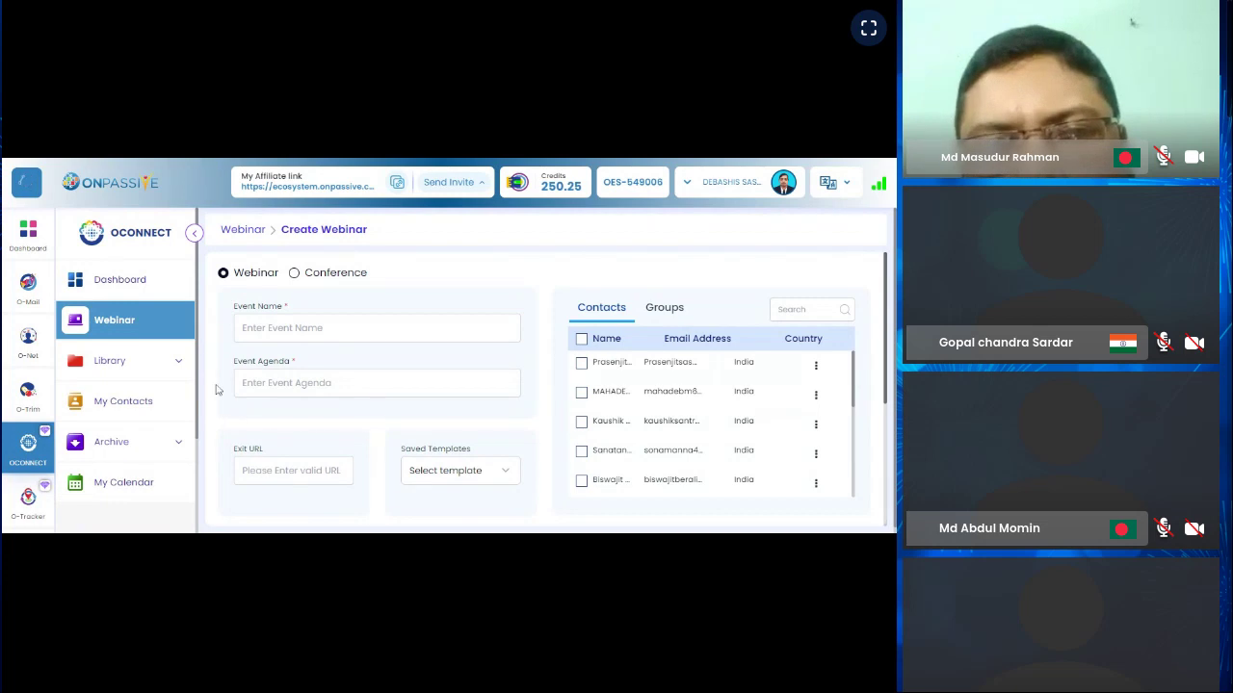
click(296, 275)
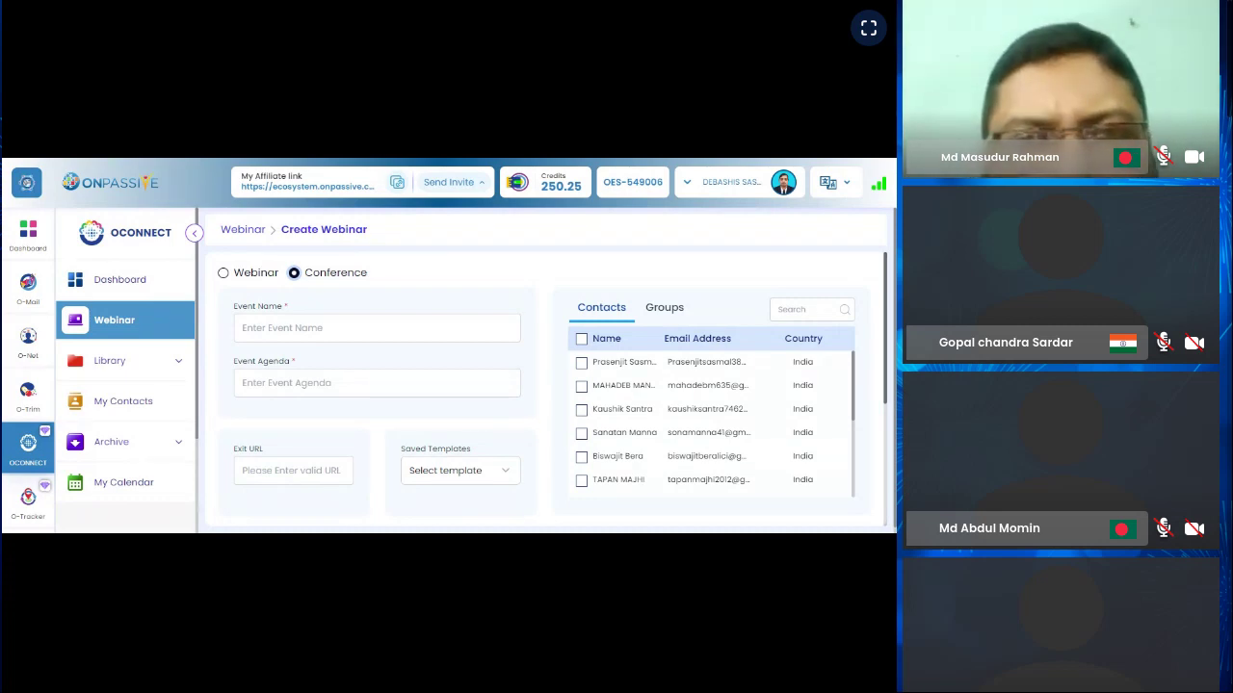
click(223, 274)
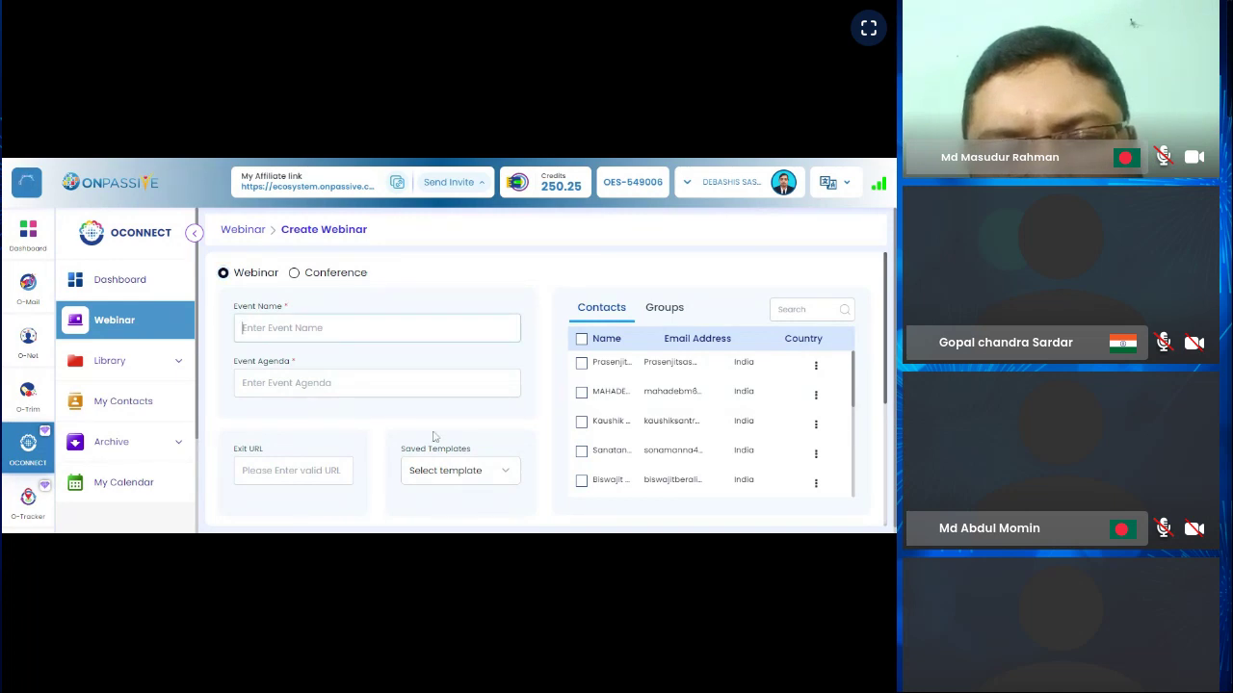
Enter GLOBAL DEDICATED ONPASSIVIAN FAMILY as the event name.
text(G)
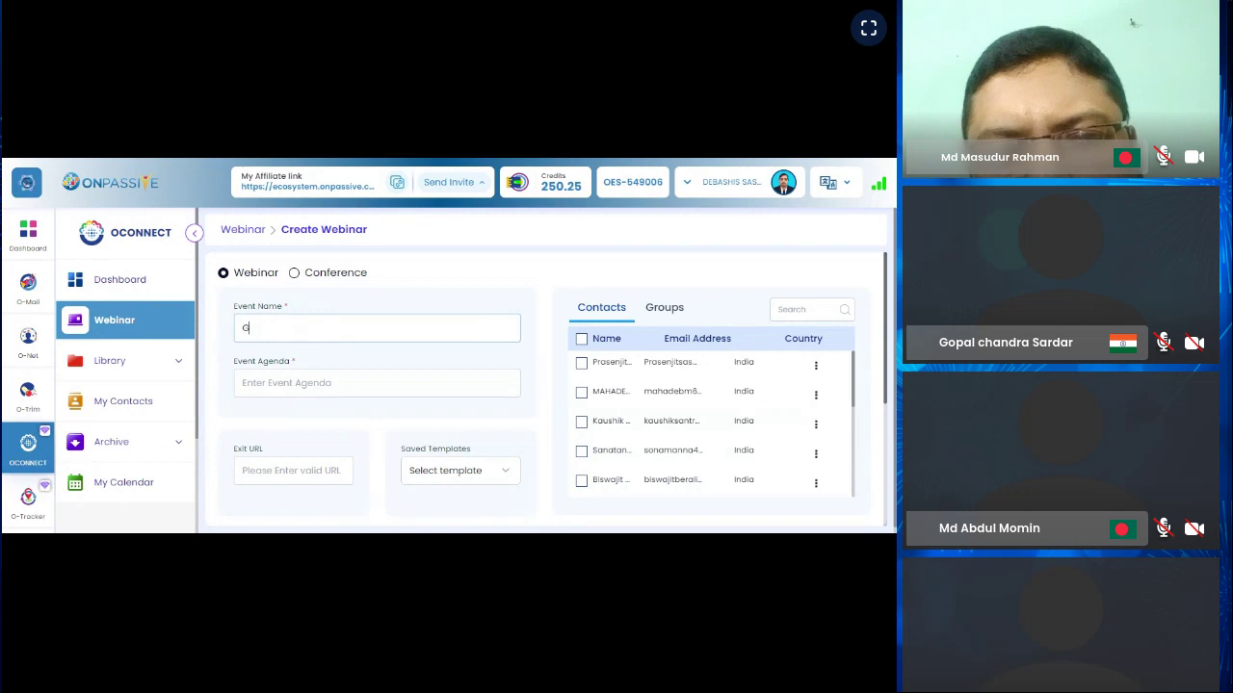
text(LOBAL )
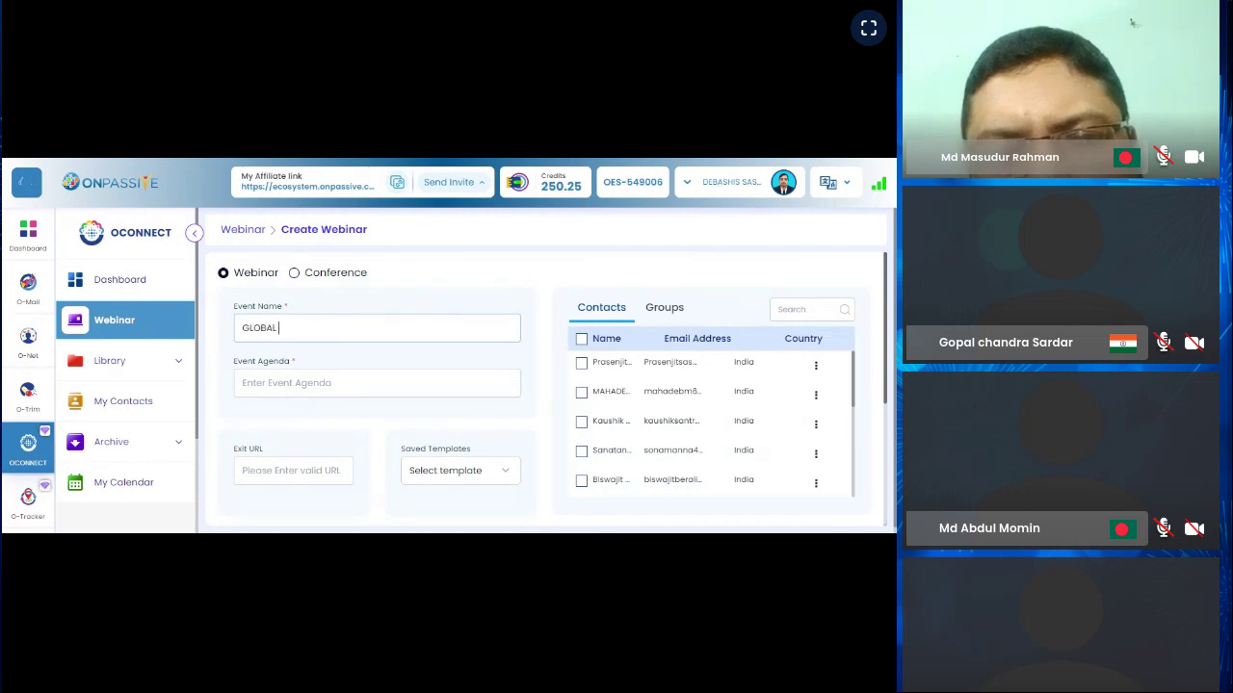
text(DE)
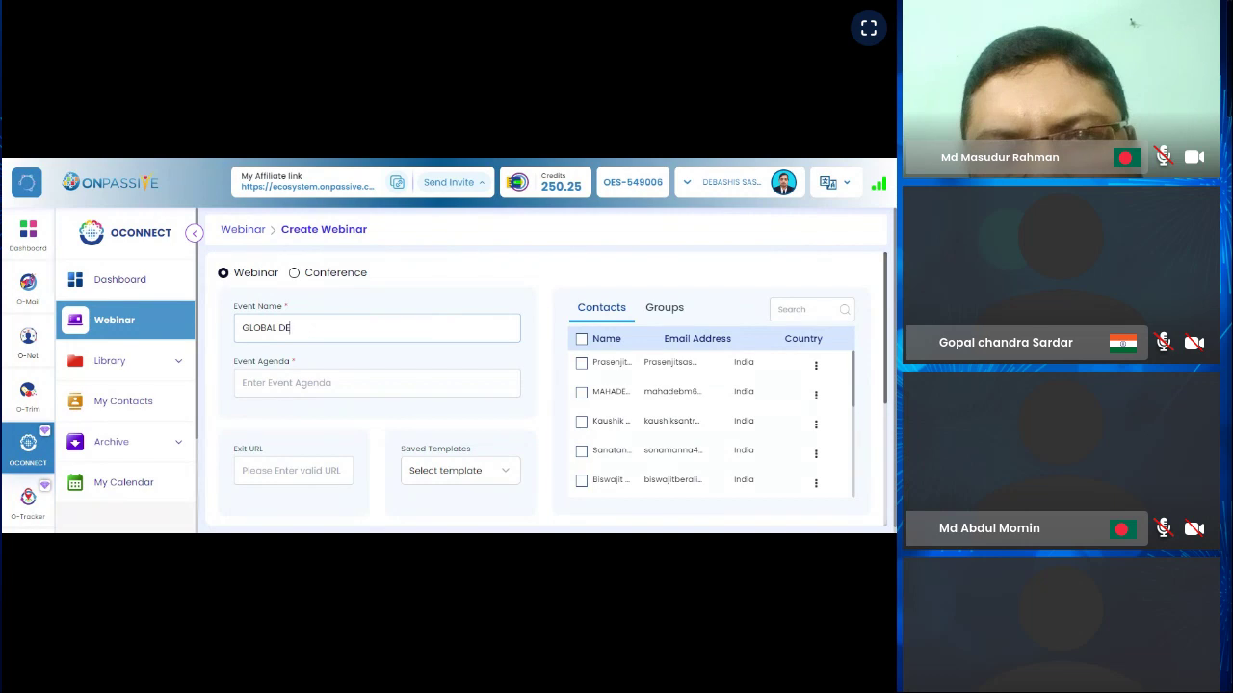
text(DIC)
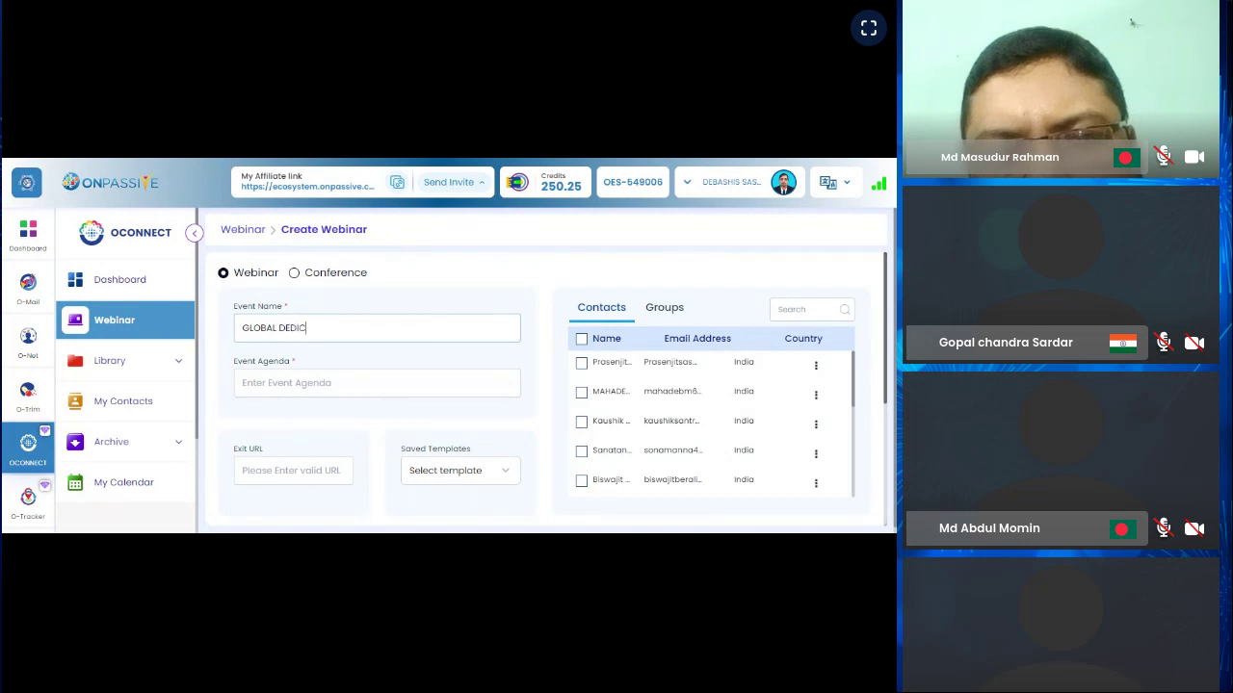
text(ATED)
text(ON)
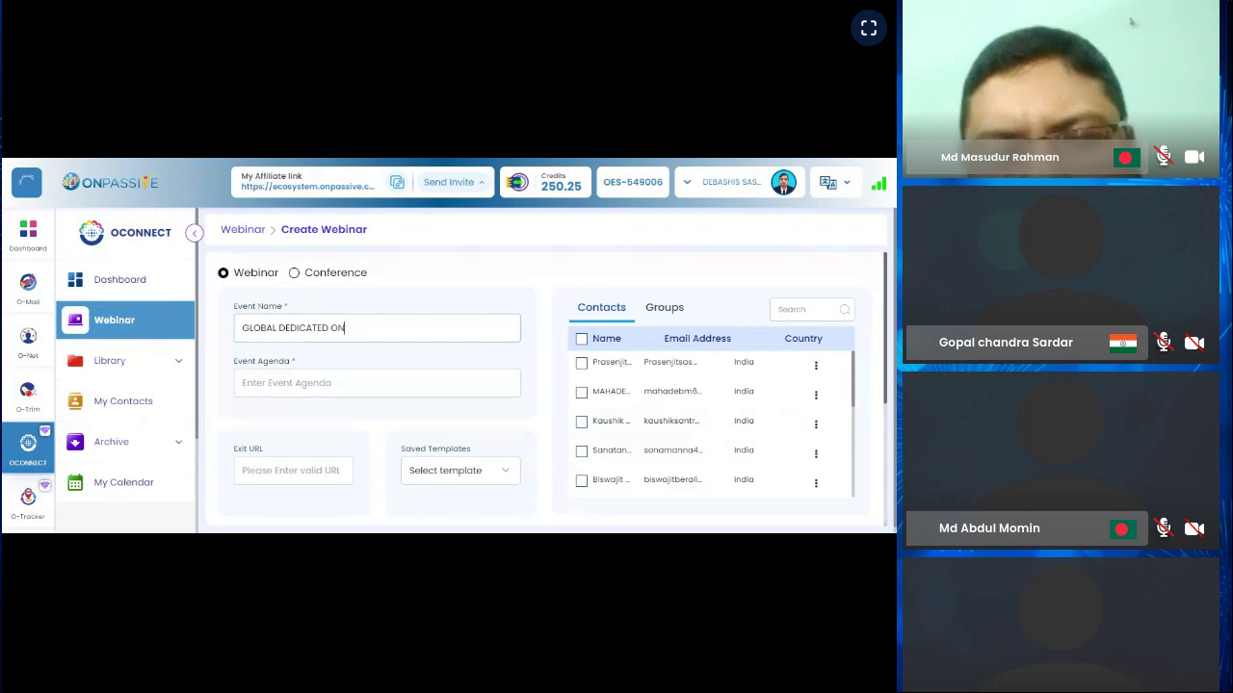
text(PA)
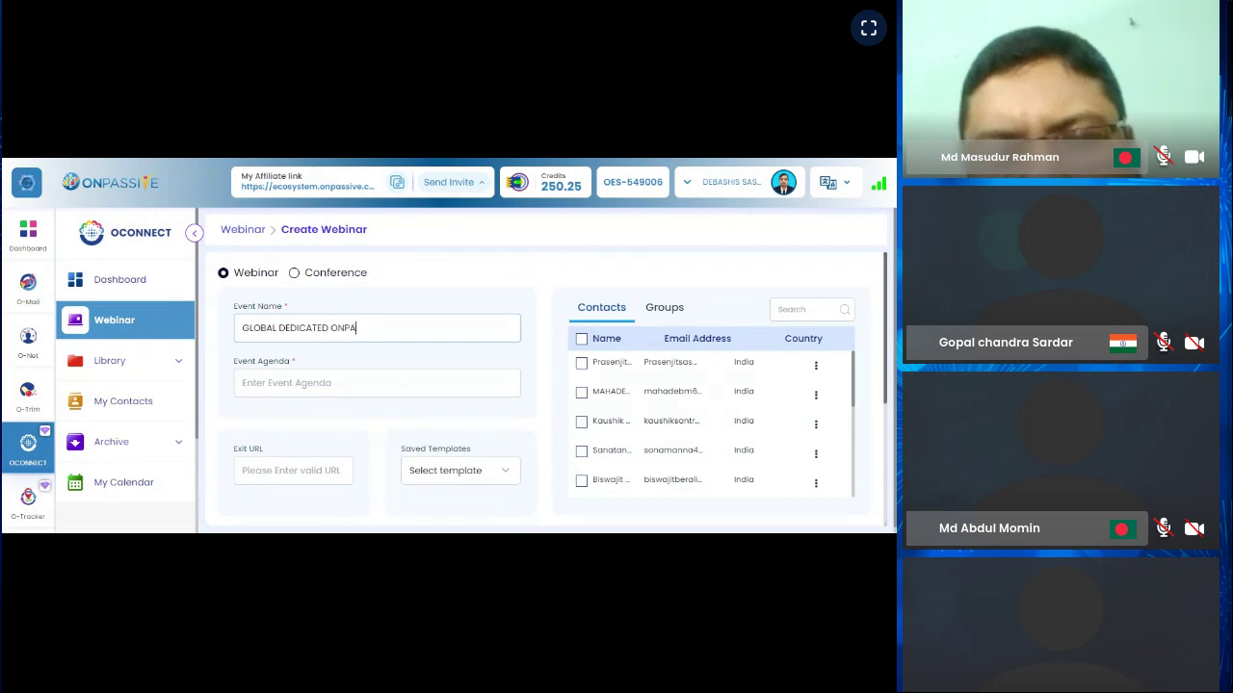
text(SSIVI)
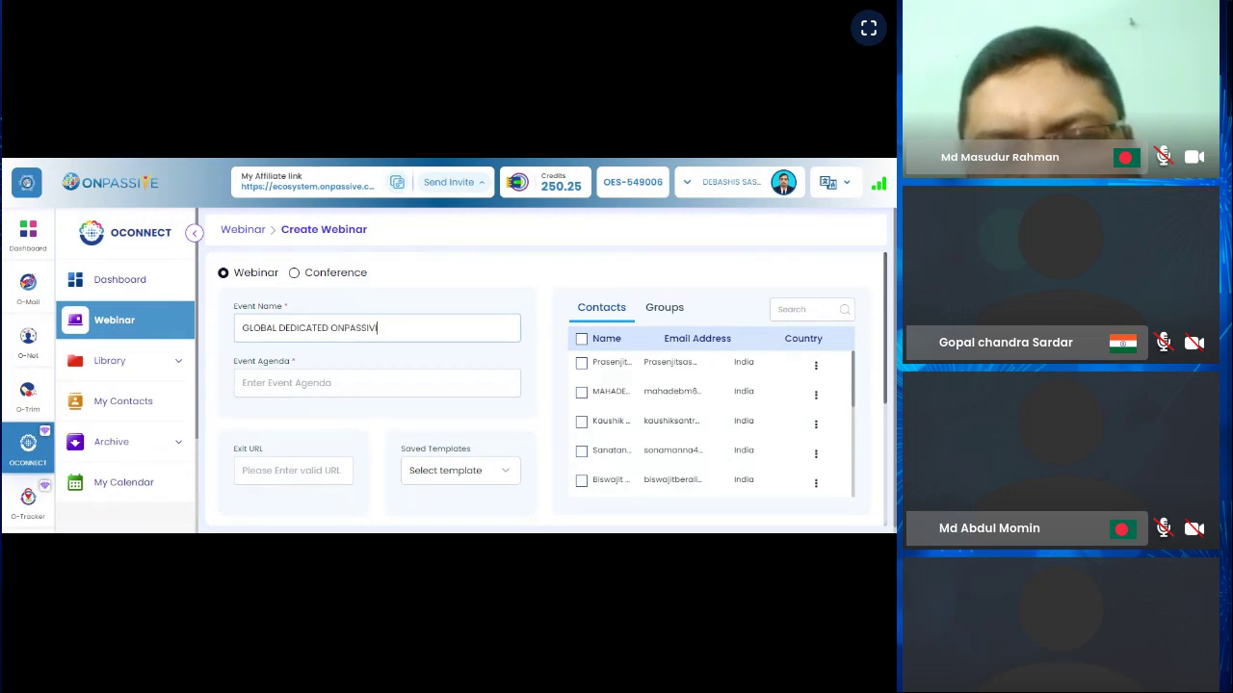
text(AN F)
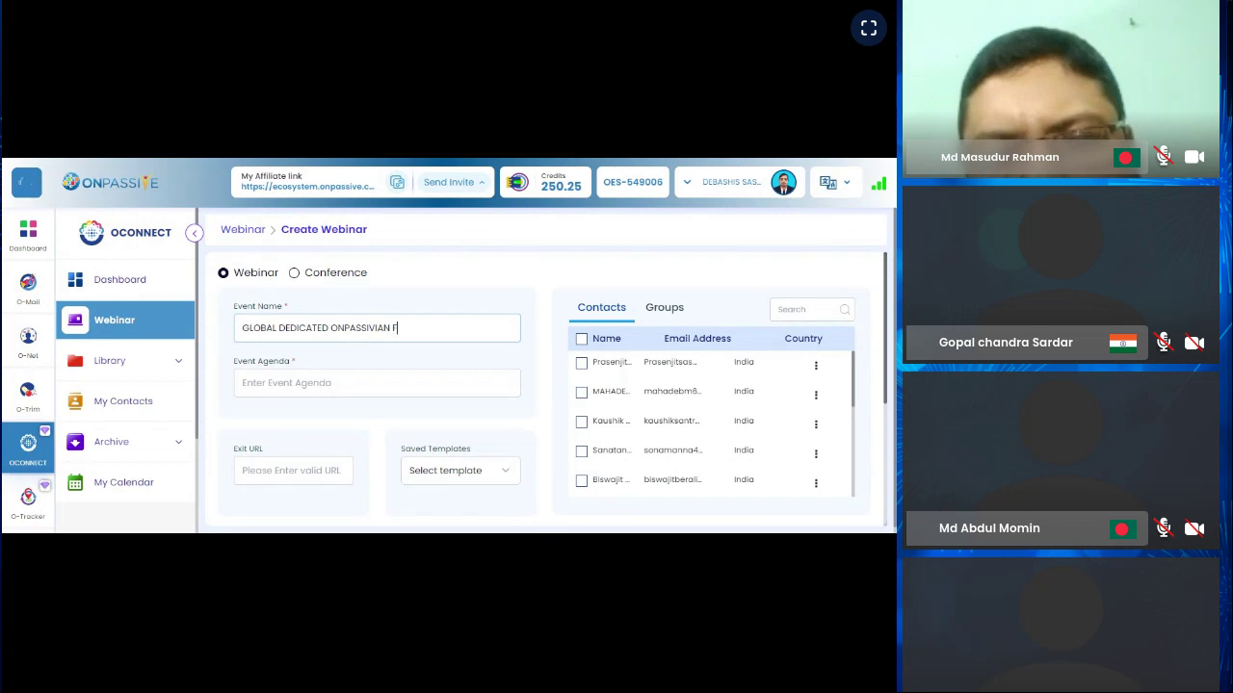
text(AMILY)
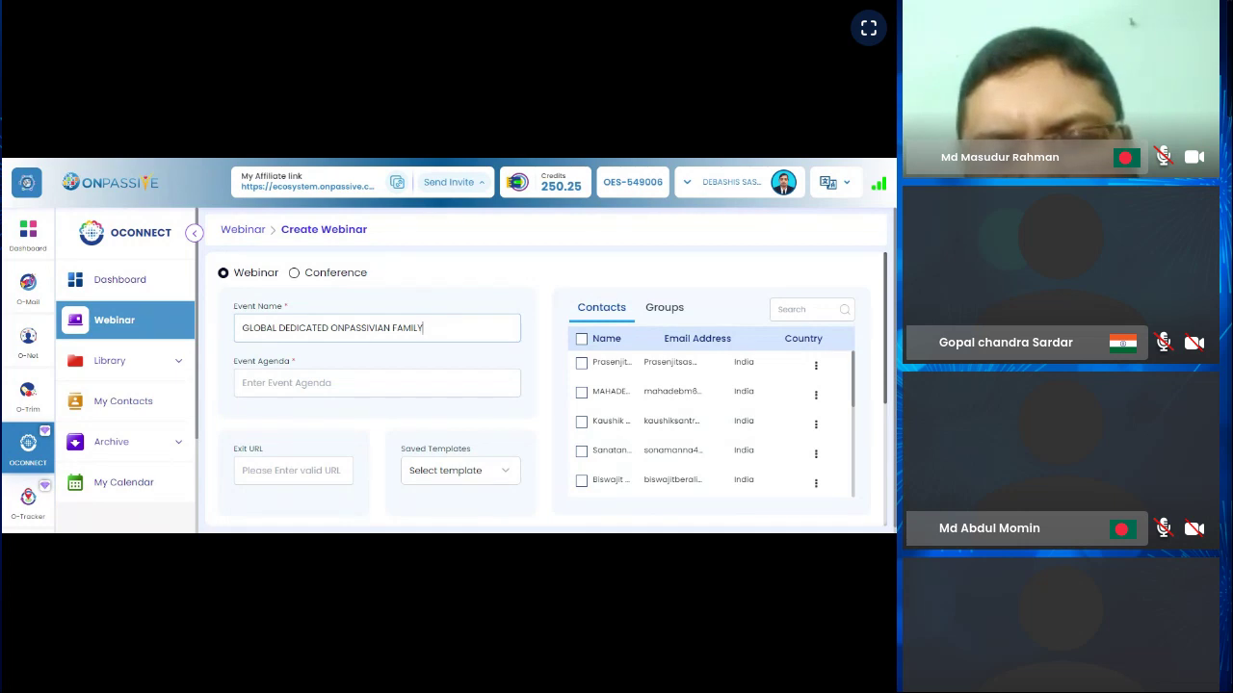
click(376, 382)
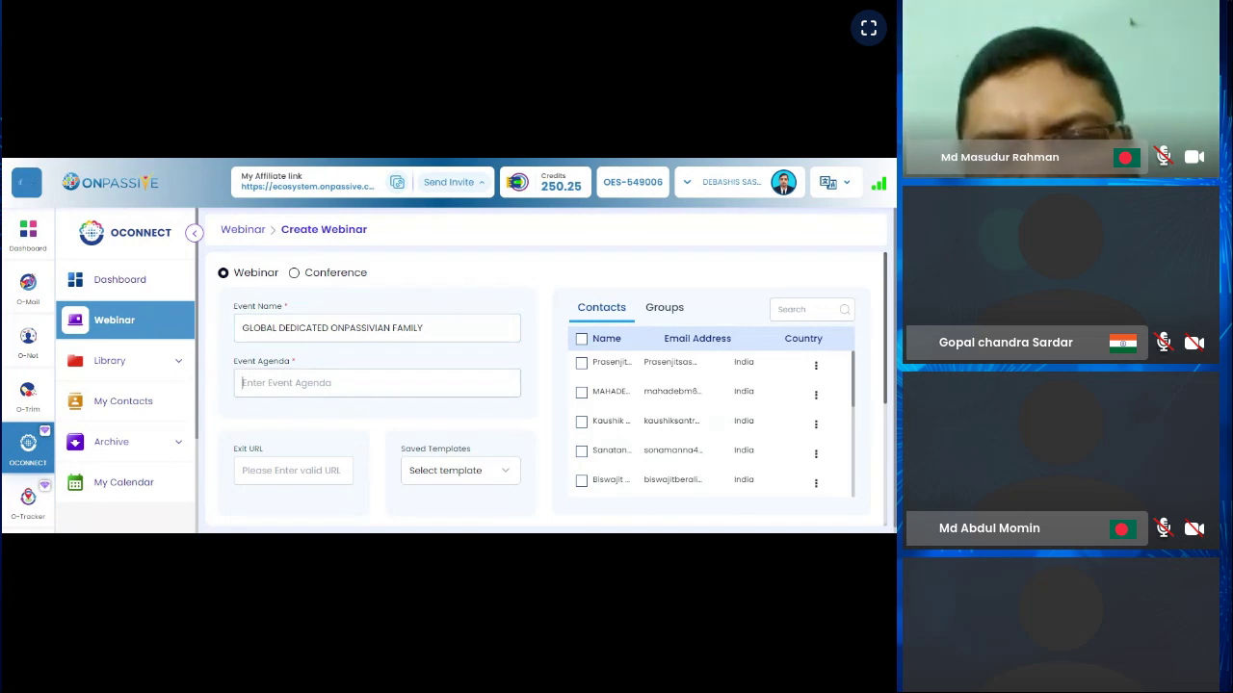
text(R)
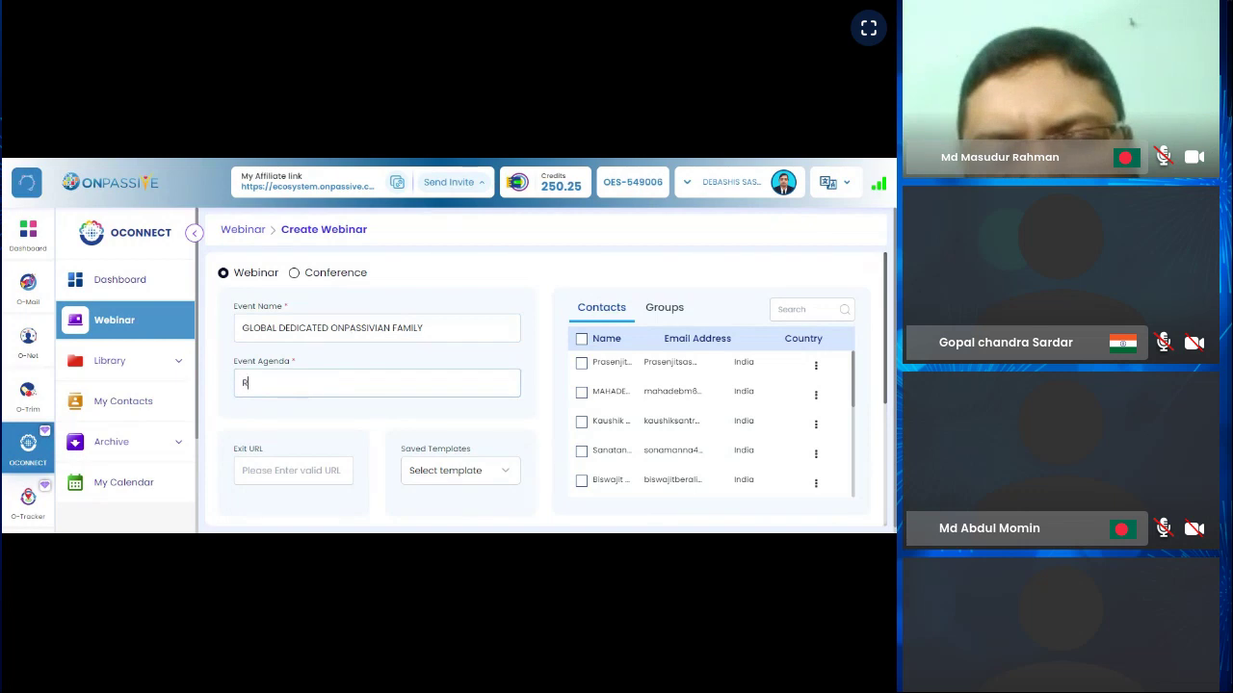
text(OUND TA)
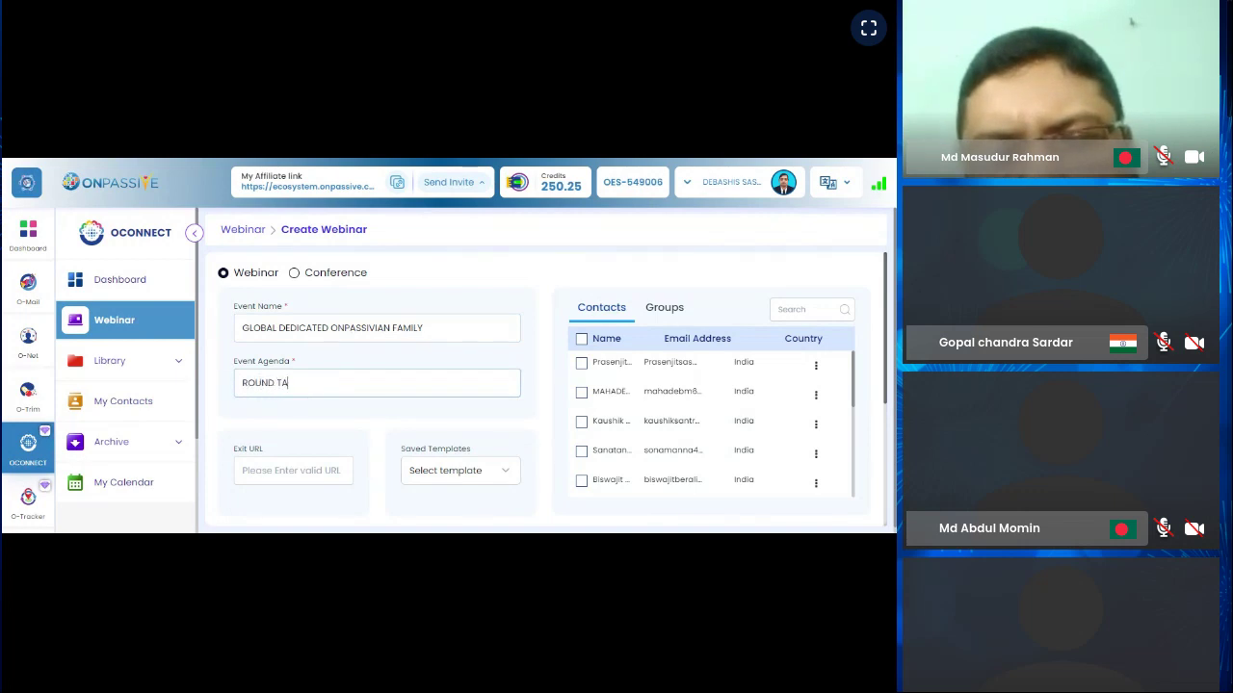
text(BLE)
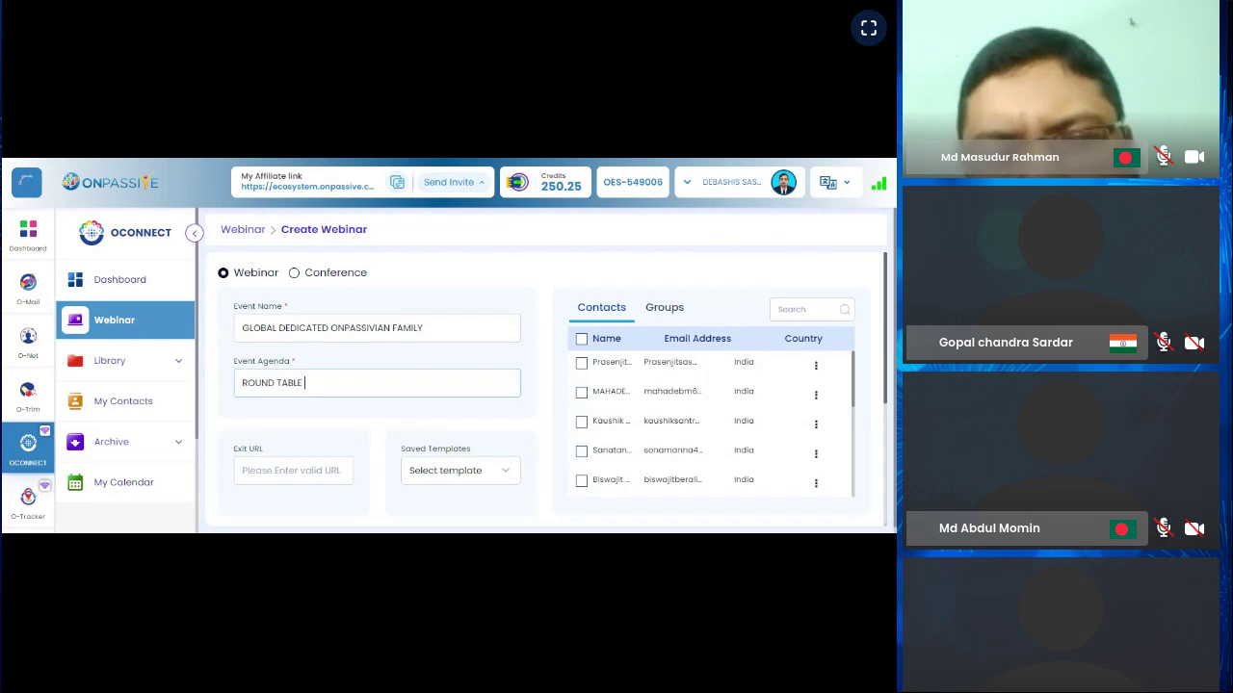
text( DIS)
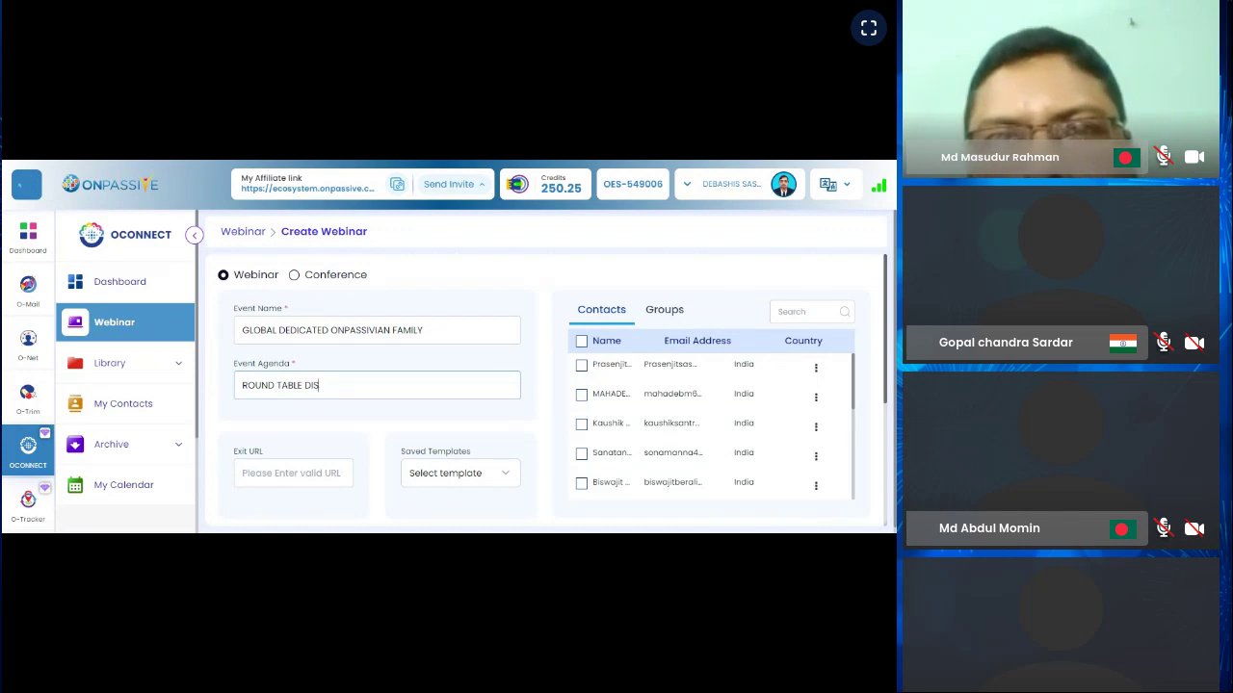
key(ctrl+a)
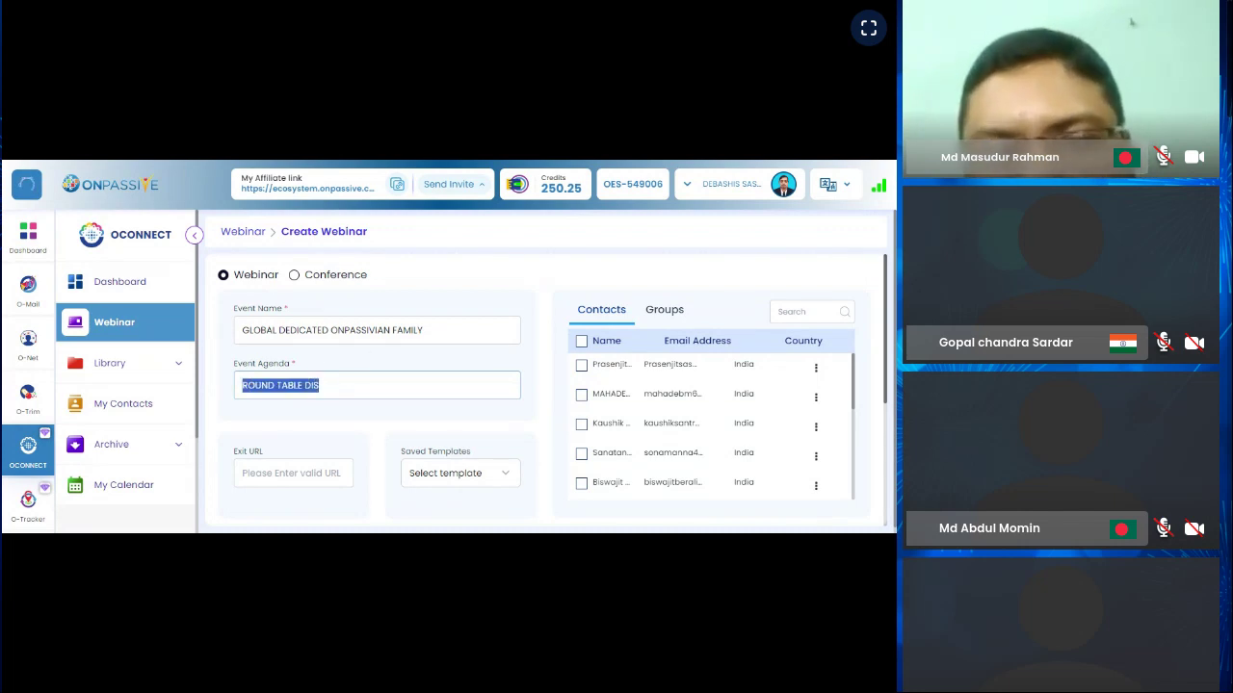
key(BackSpace)
Replace the event name with ROUND TABLE DISCUSSION.
double_click(406, 331)
drag(406, 330, 218, 331)
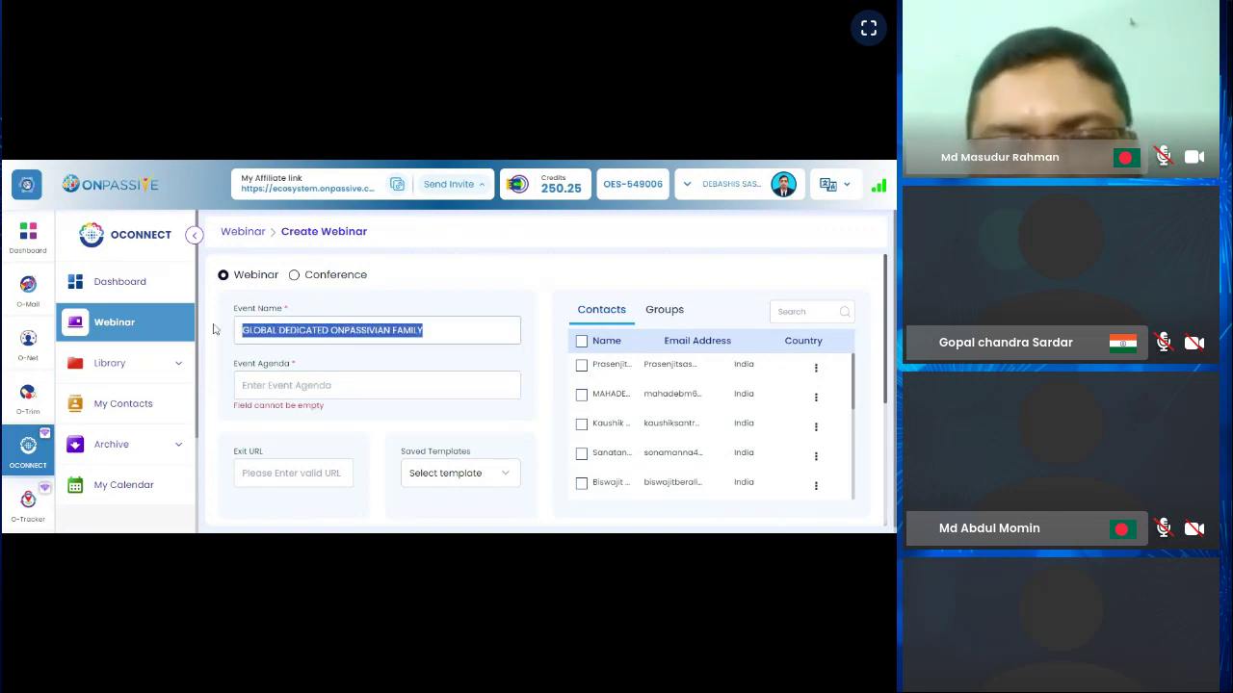
text(ROU)
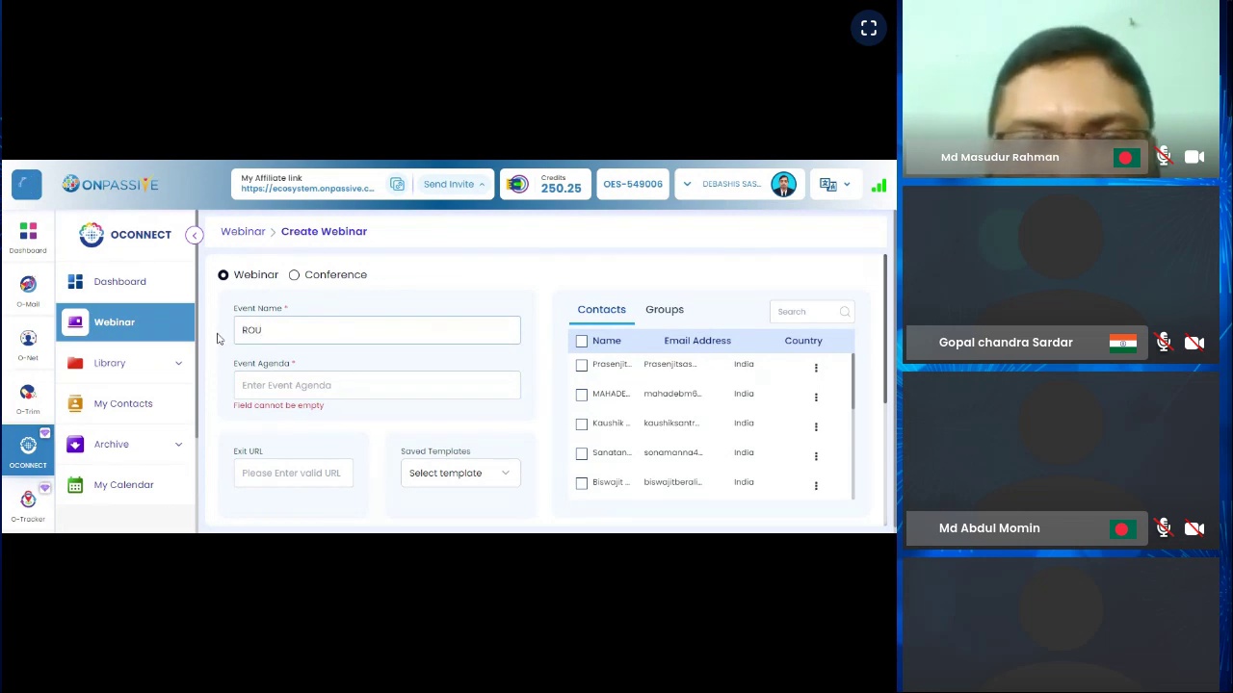
text(D)
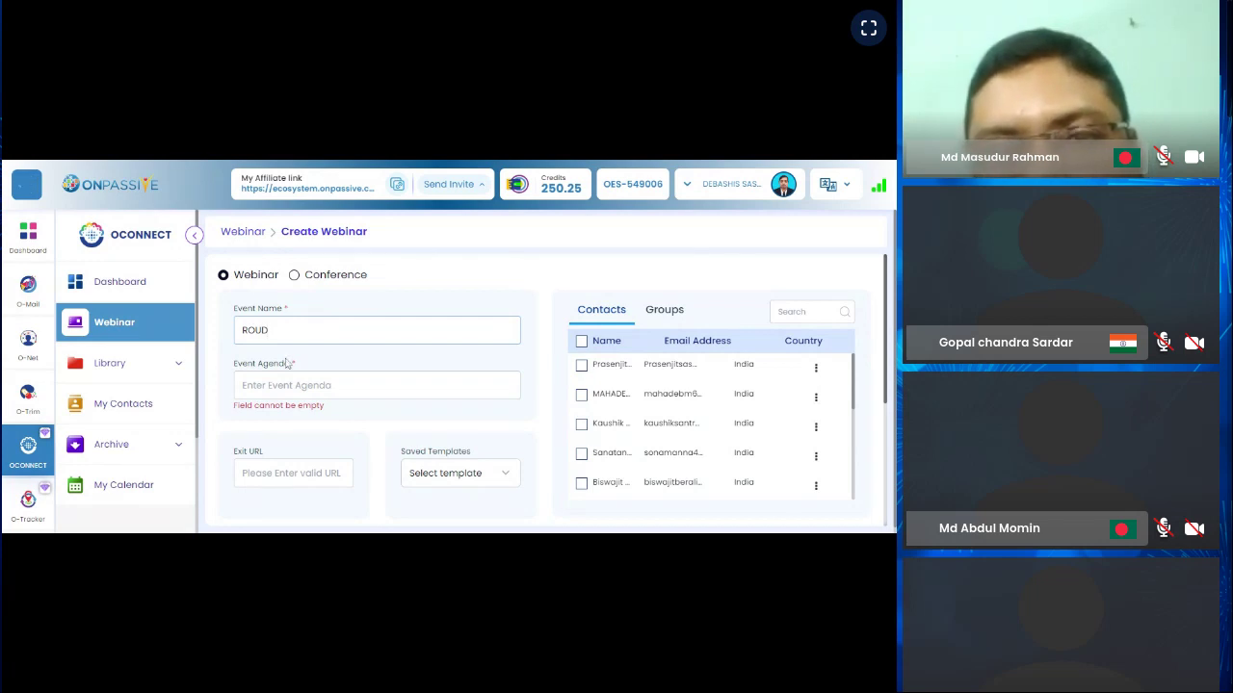
key(BackSpace)
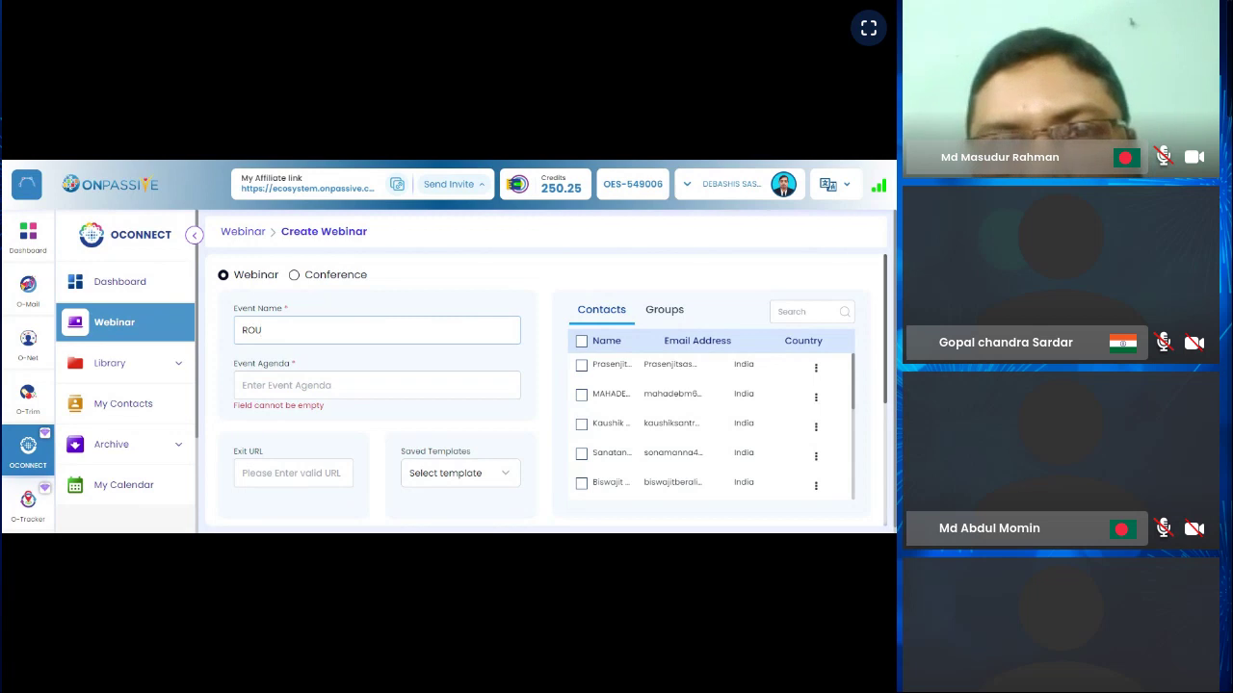
text(N)
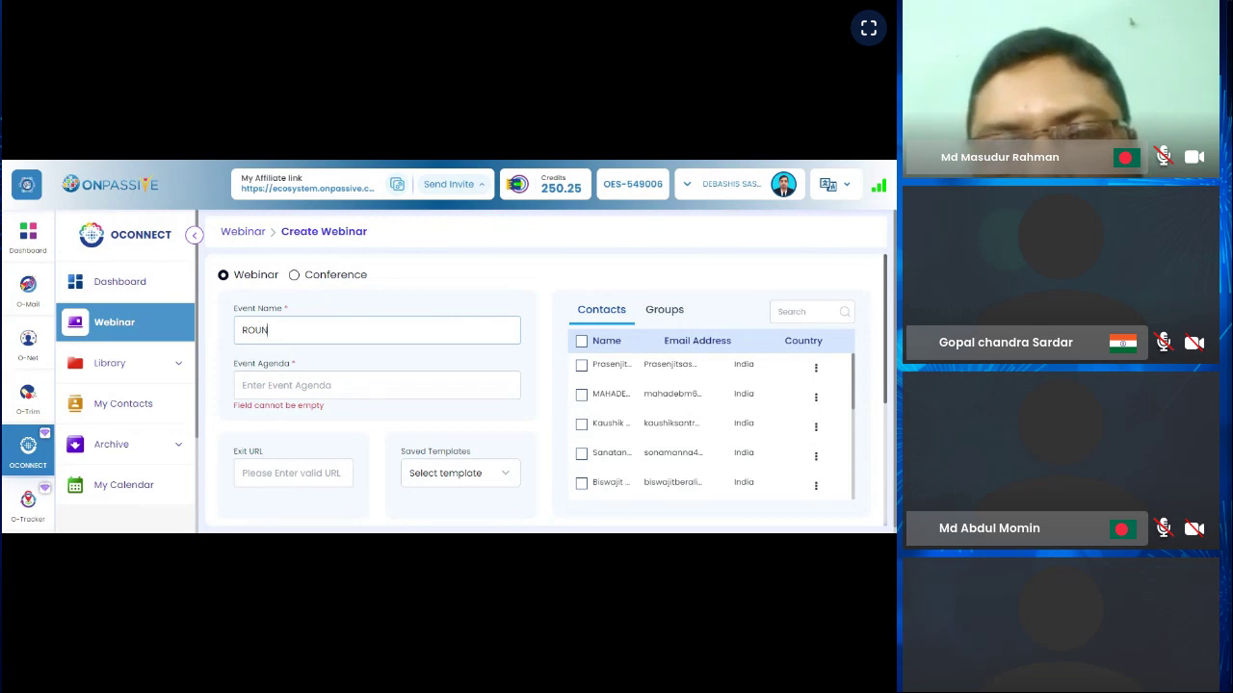
text(D T)
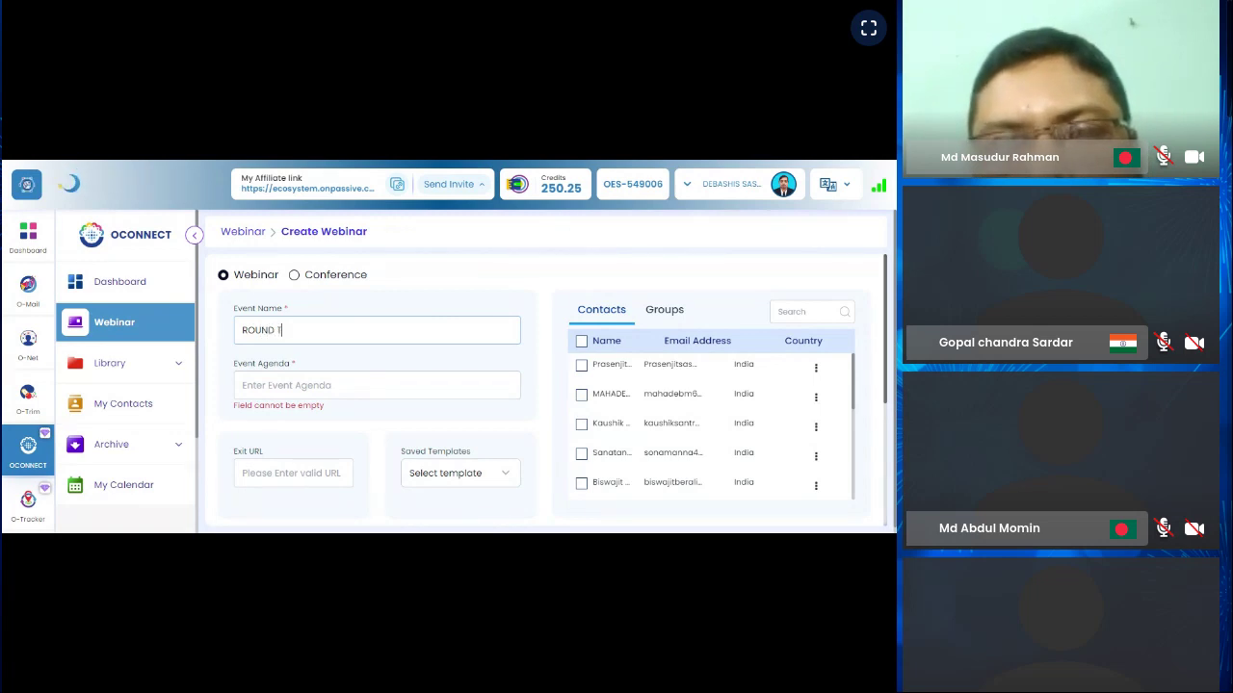
text(ABL)
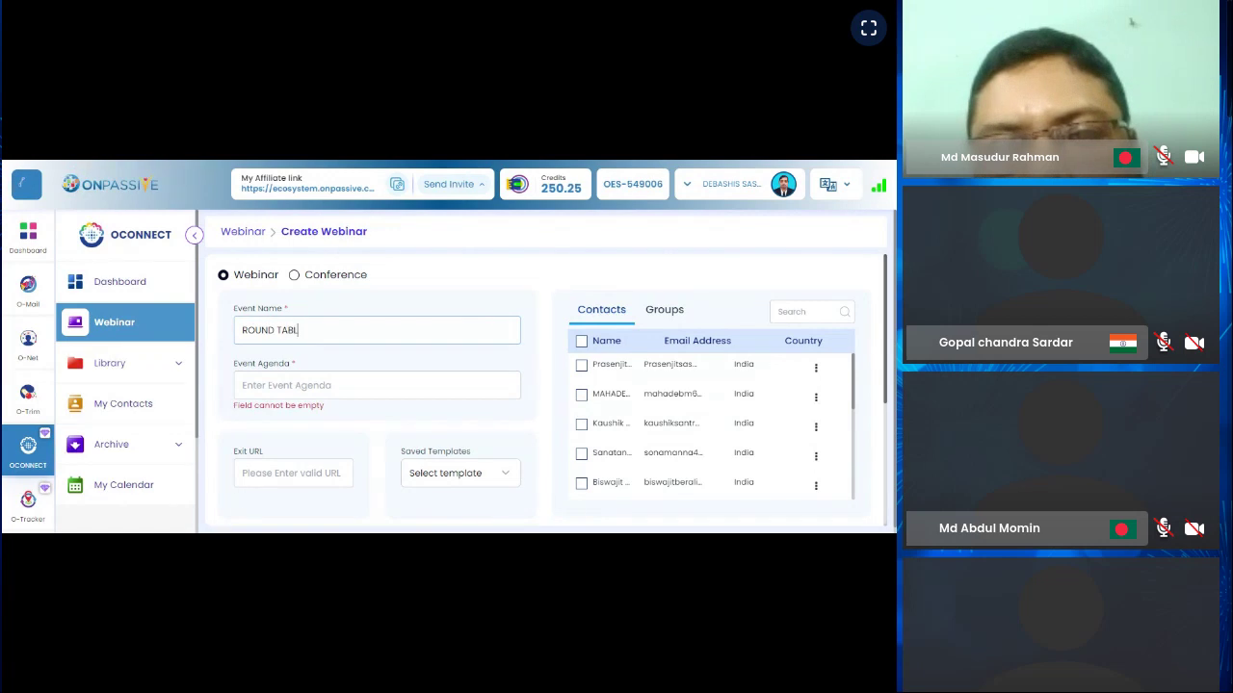
text(E DI)
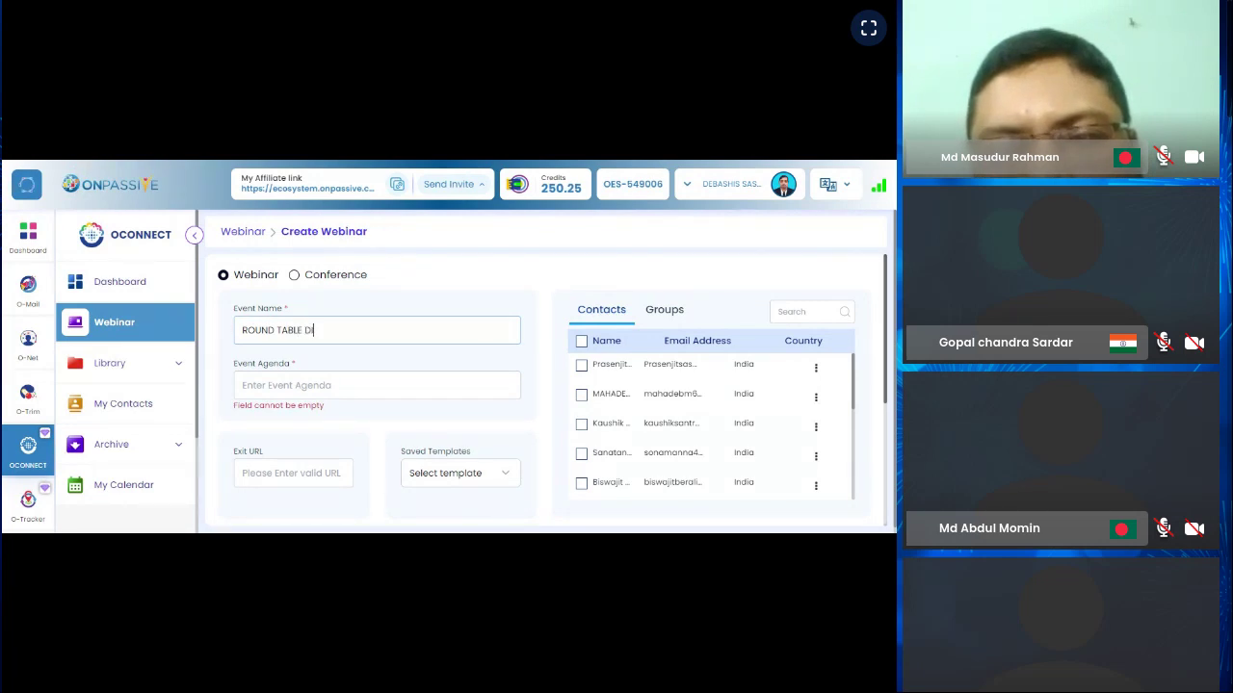
text(SCU)
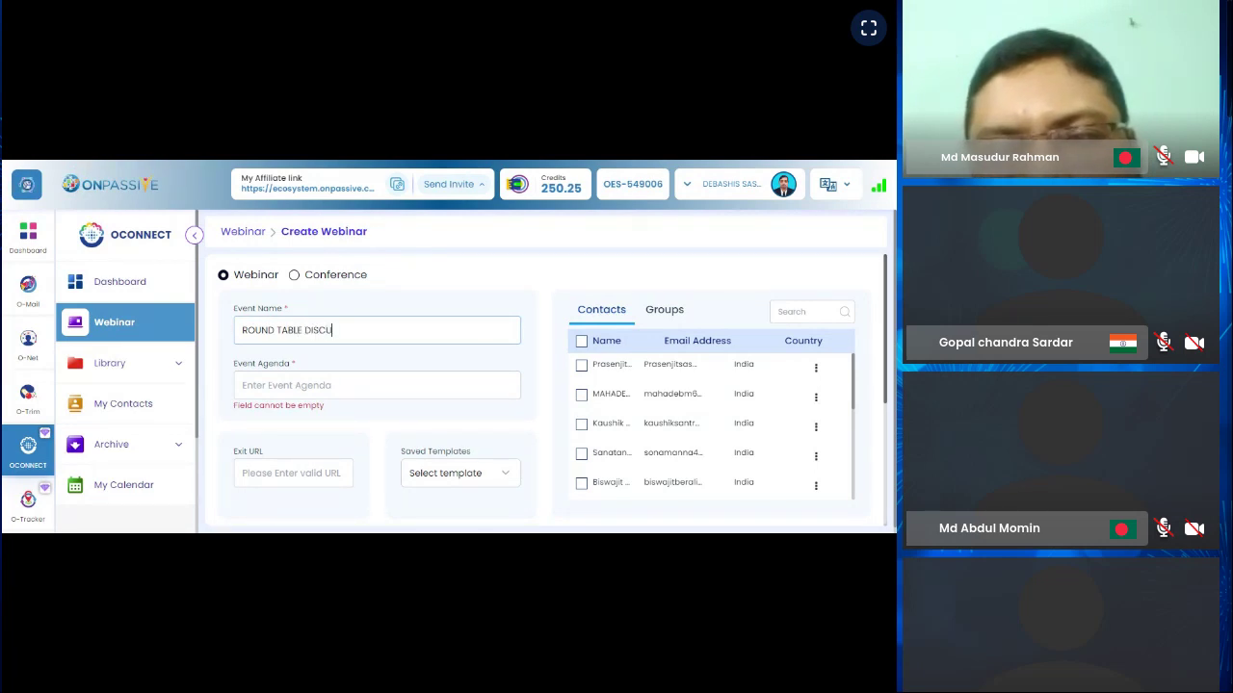
text(SSION)
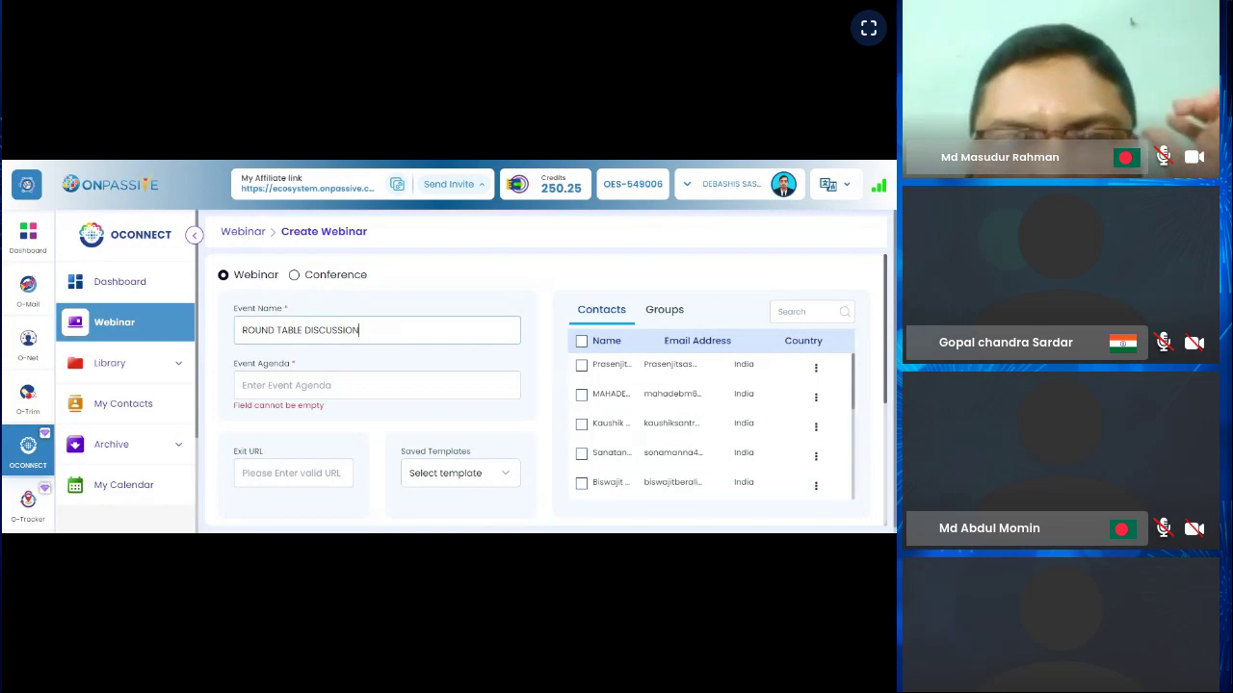
Enter GLOBAL FAMILY as the event agenda.
click(376, 385)
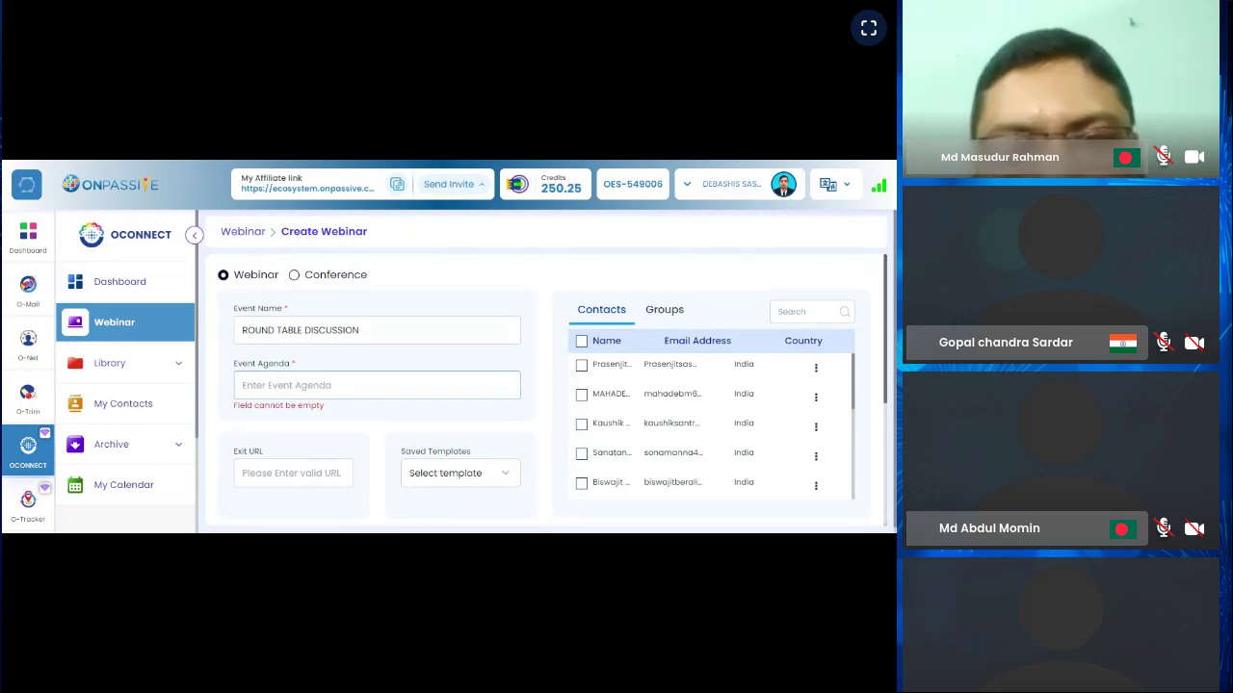
text(G)
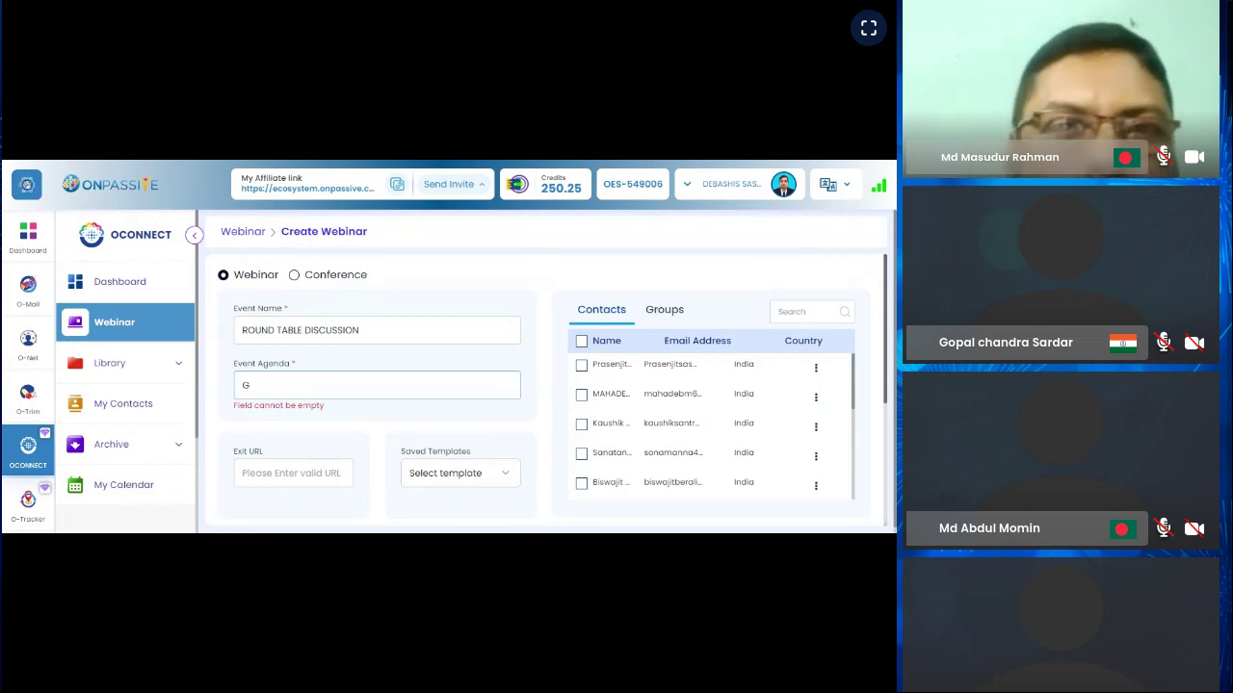
text(LOBAL)
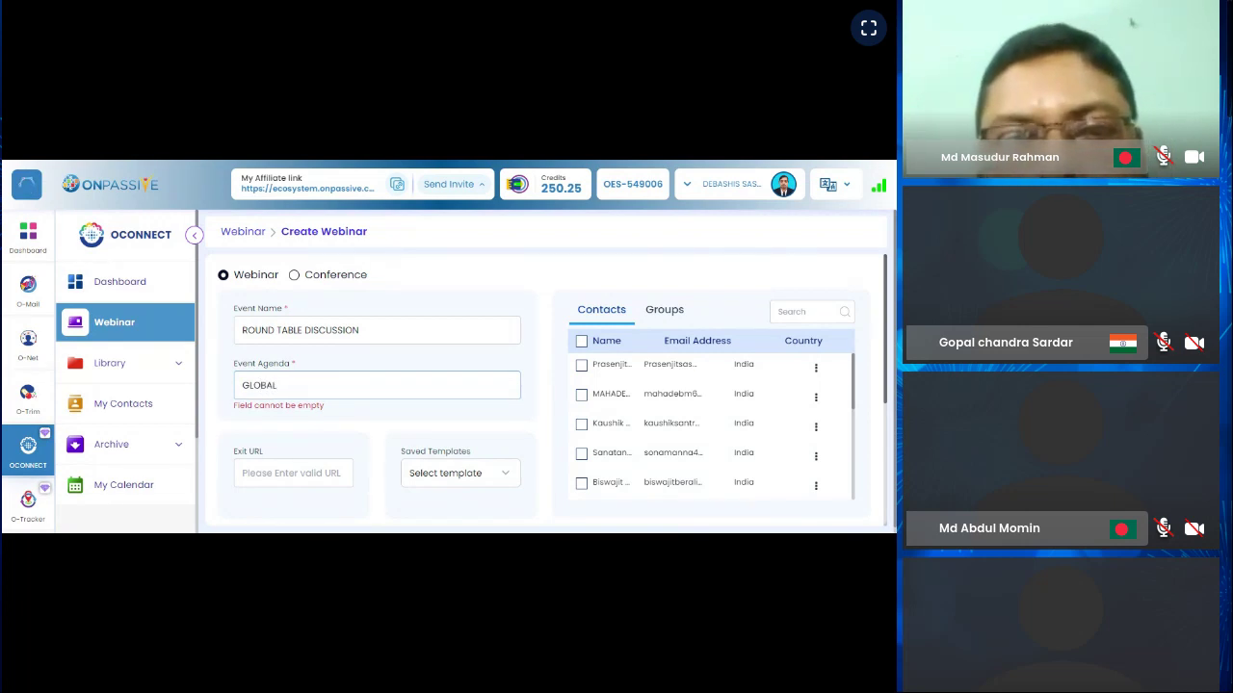
text( FA)
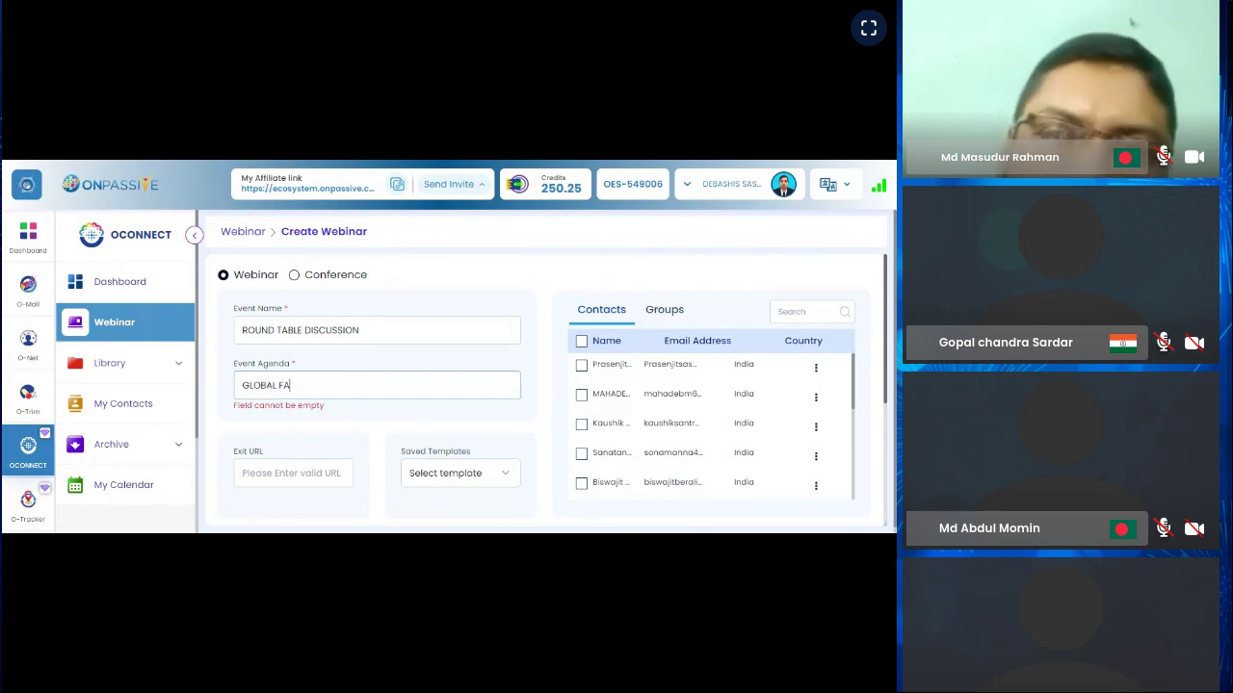
text(MI)
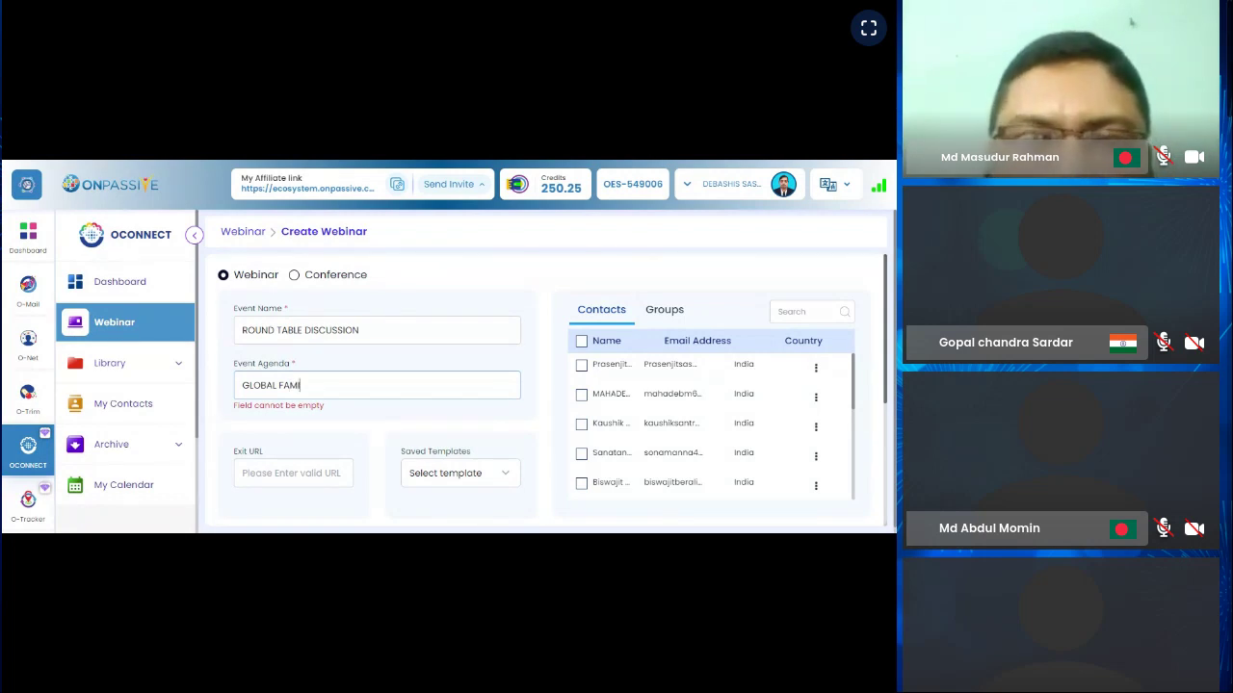
text(LY)
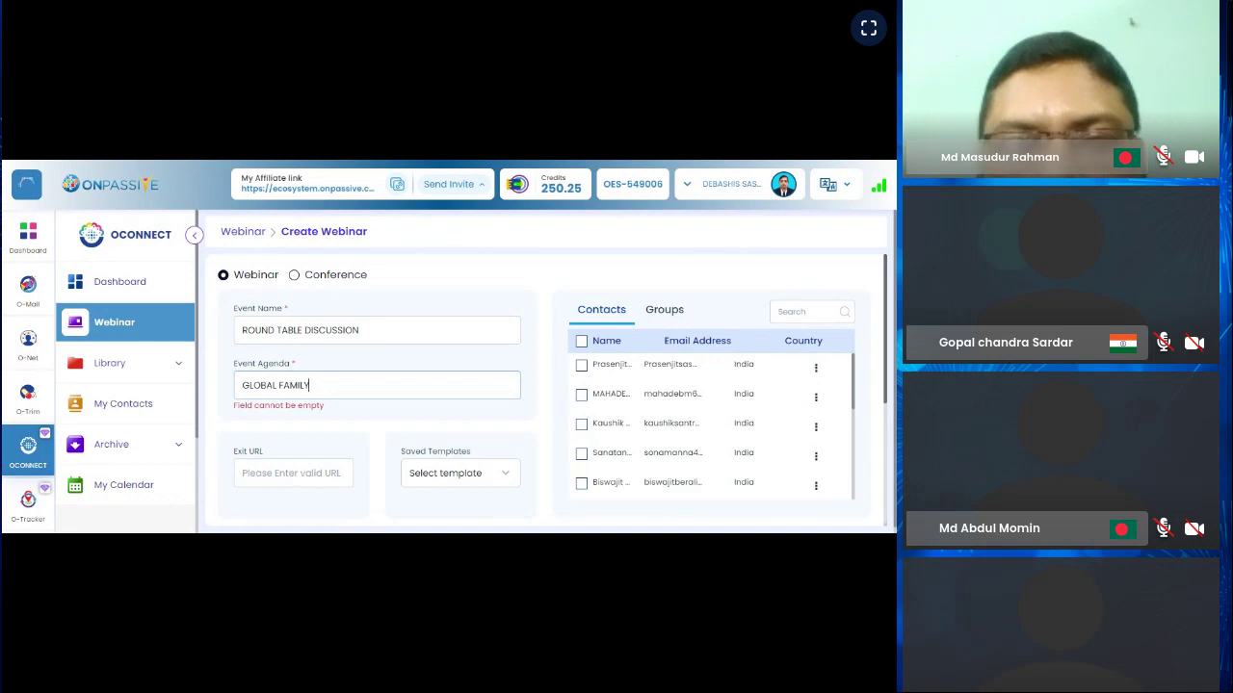
Change the event agenda to GLOBAL ONPASSIVIAN FAMILY.
key(BackSpace)
key(BackSpace)
key(BackSpace)
key(BackSpace)
key(BackSpace)
key(BackSpace)
text(ONPASSIVIAN)
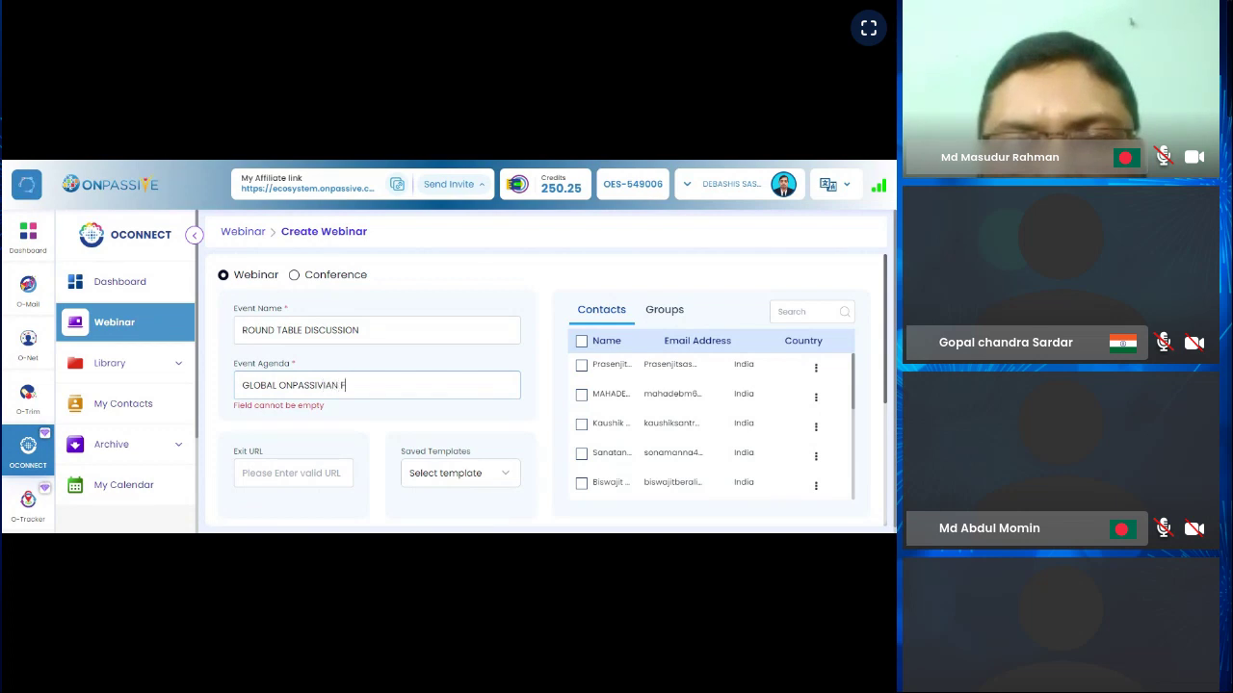
text(MILY)
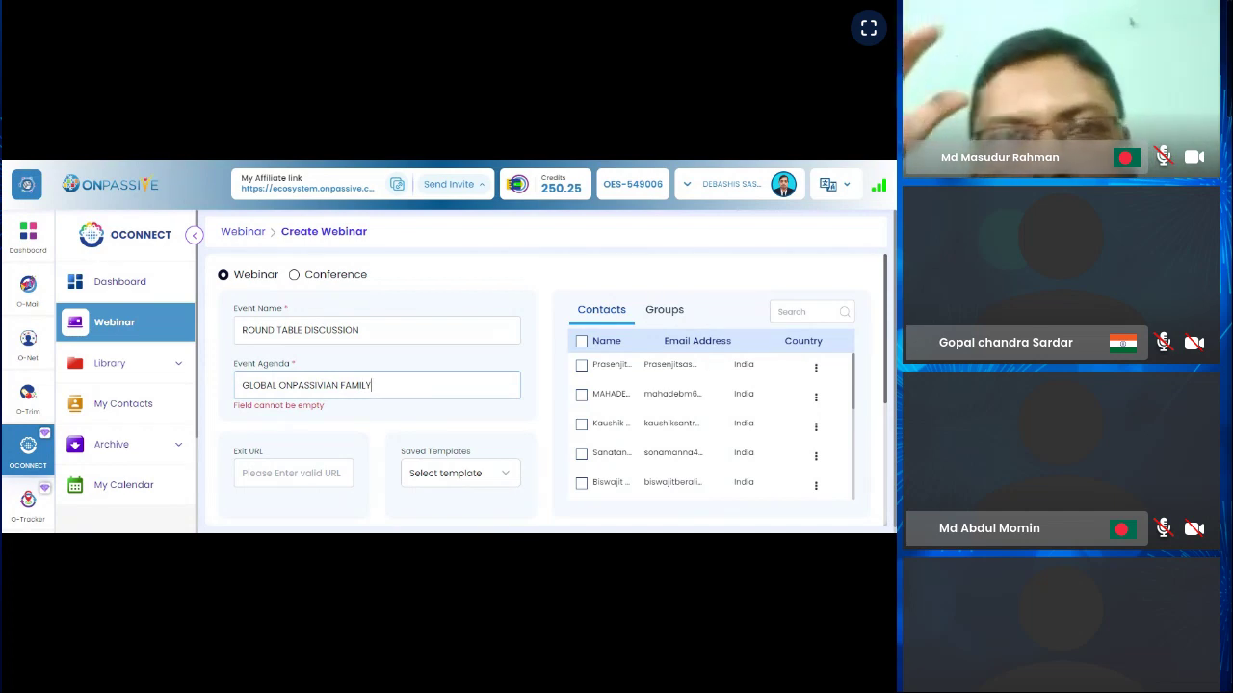
click(296, 447)
Set the event date in the time schedule to October 11, 2023.
scroll(374, 419, down, 2)
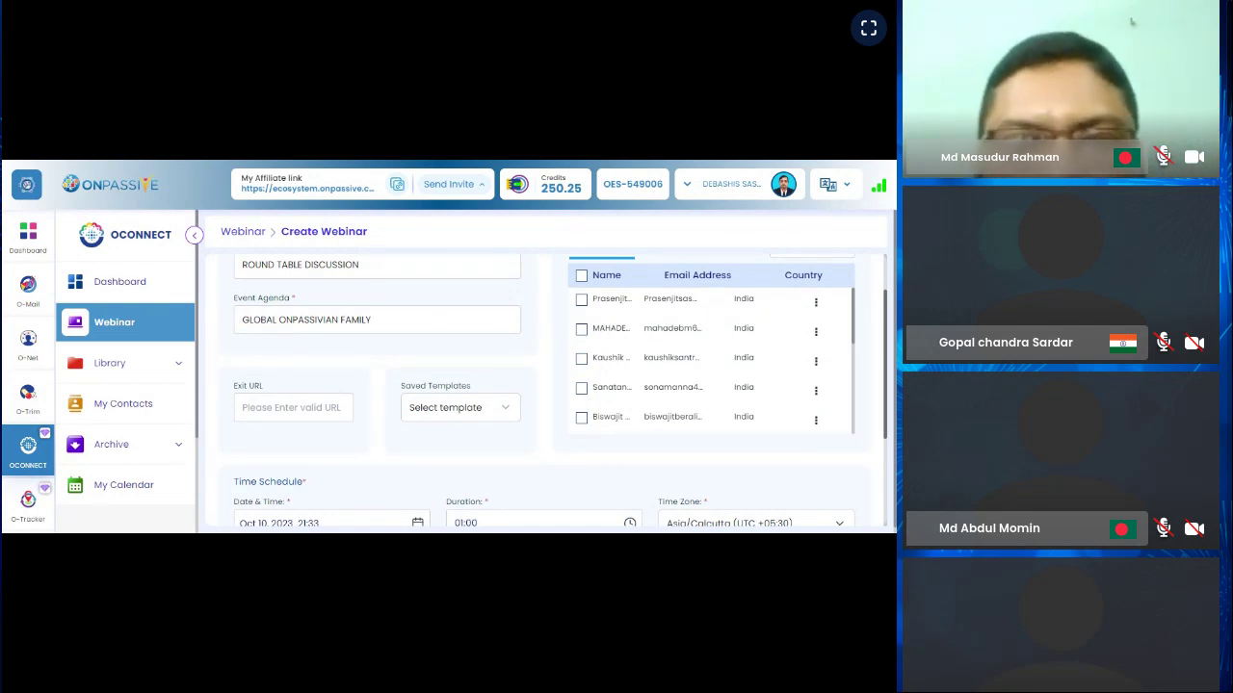
scroll(369, 375, down, 1)
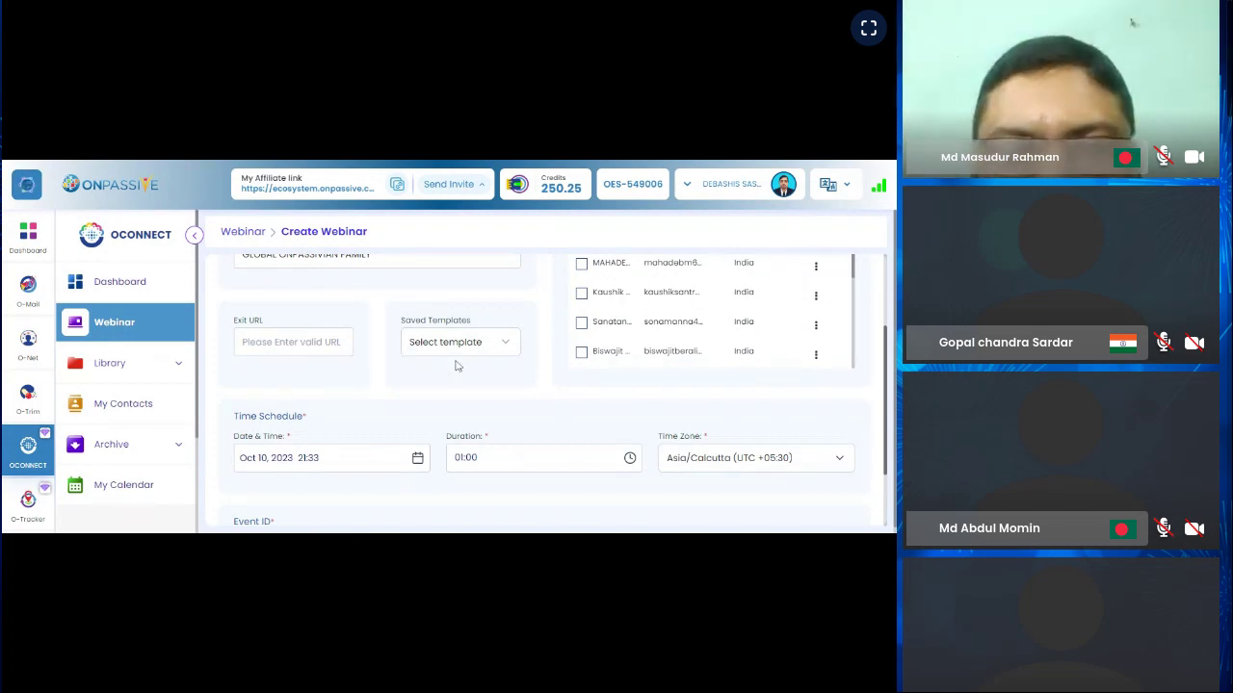
scroll(458, 366, down, 1)
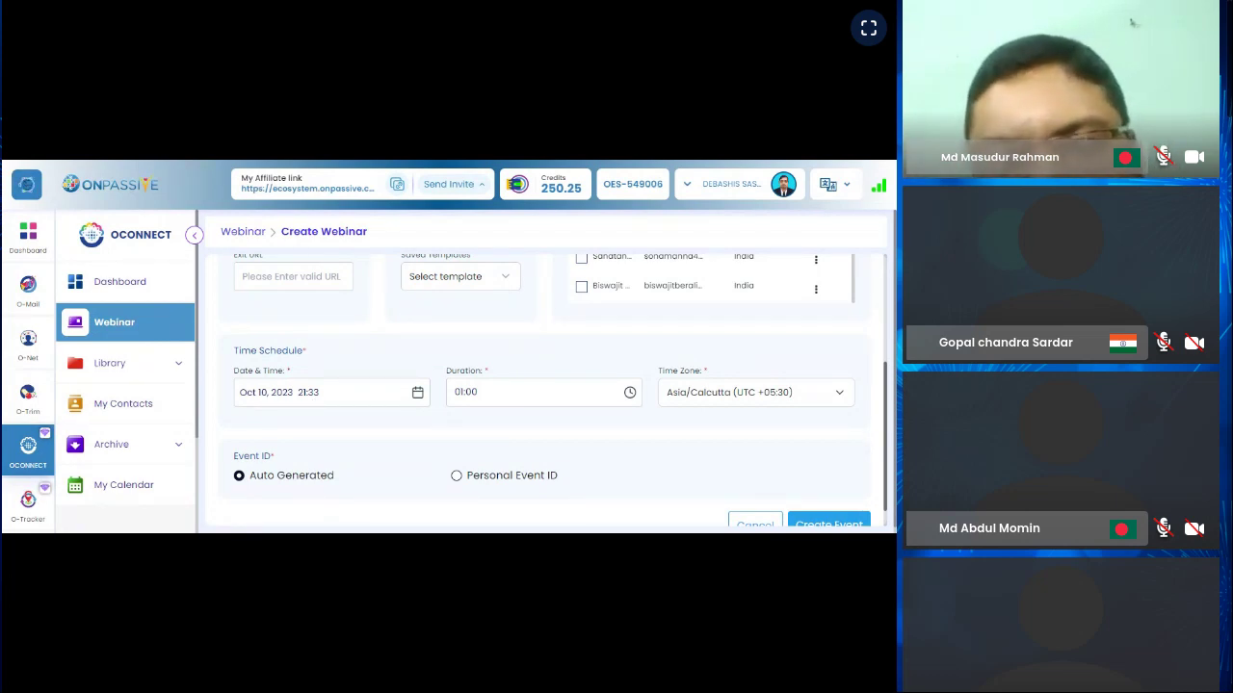
click(417, 395)
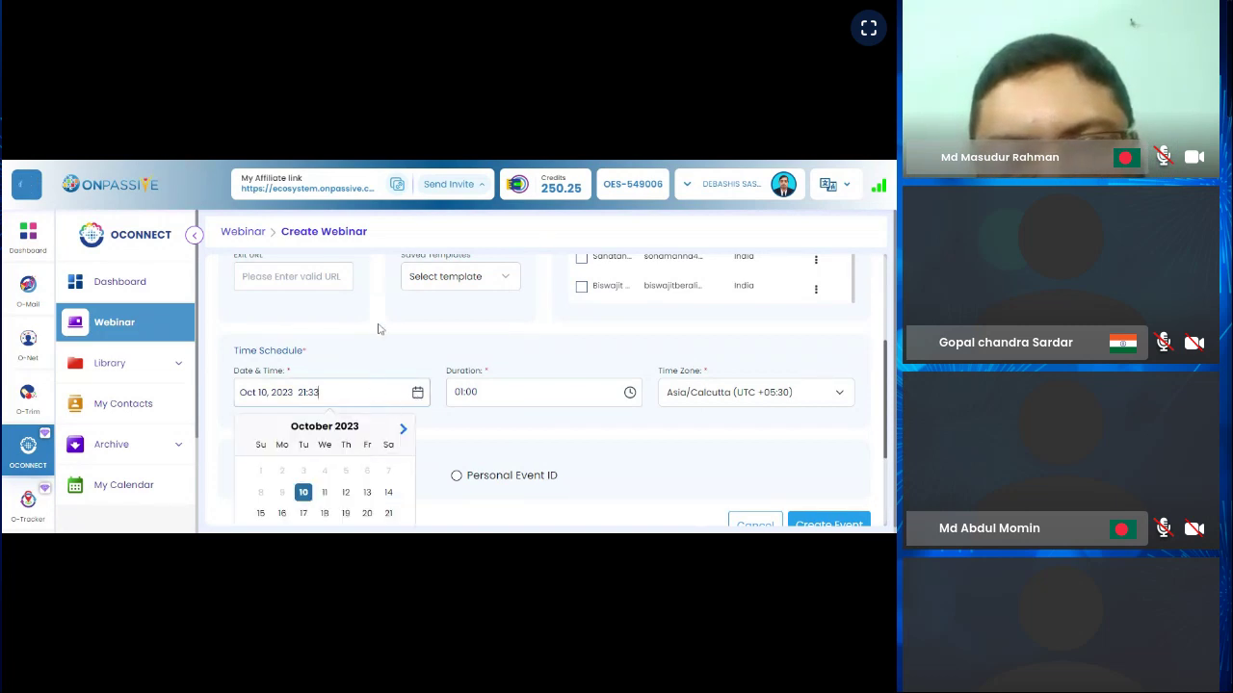
scroll(387, 318, down, 1)
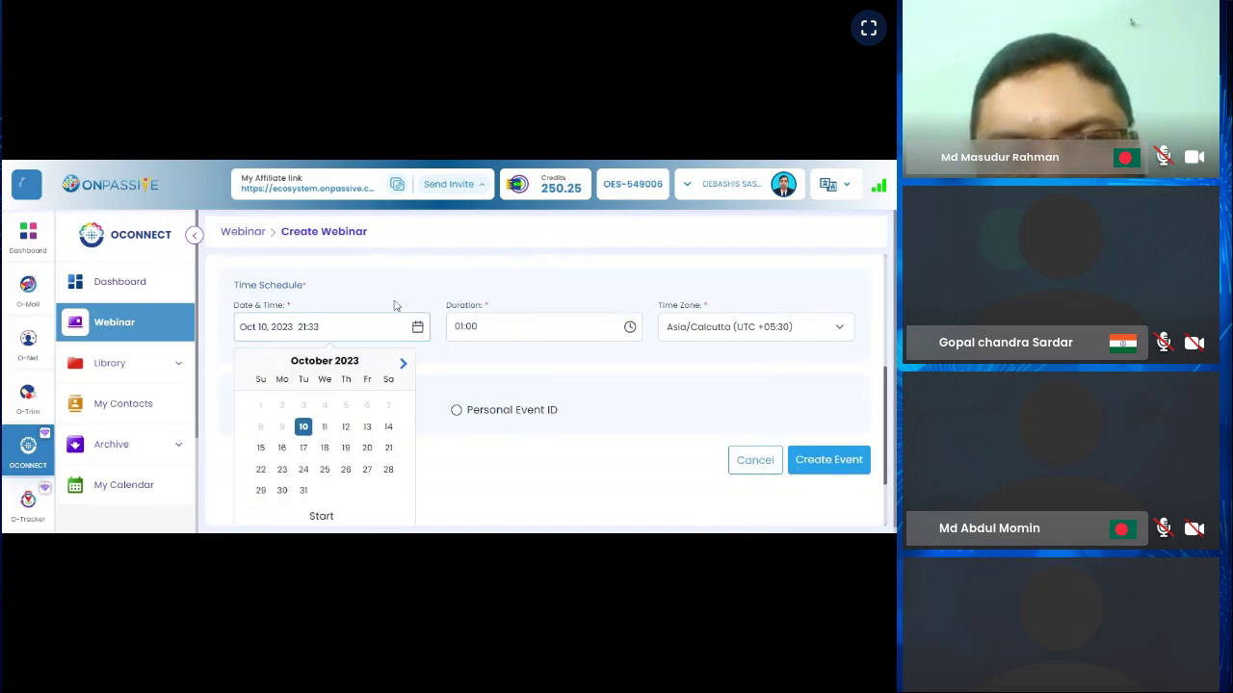
click(326, 427)
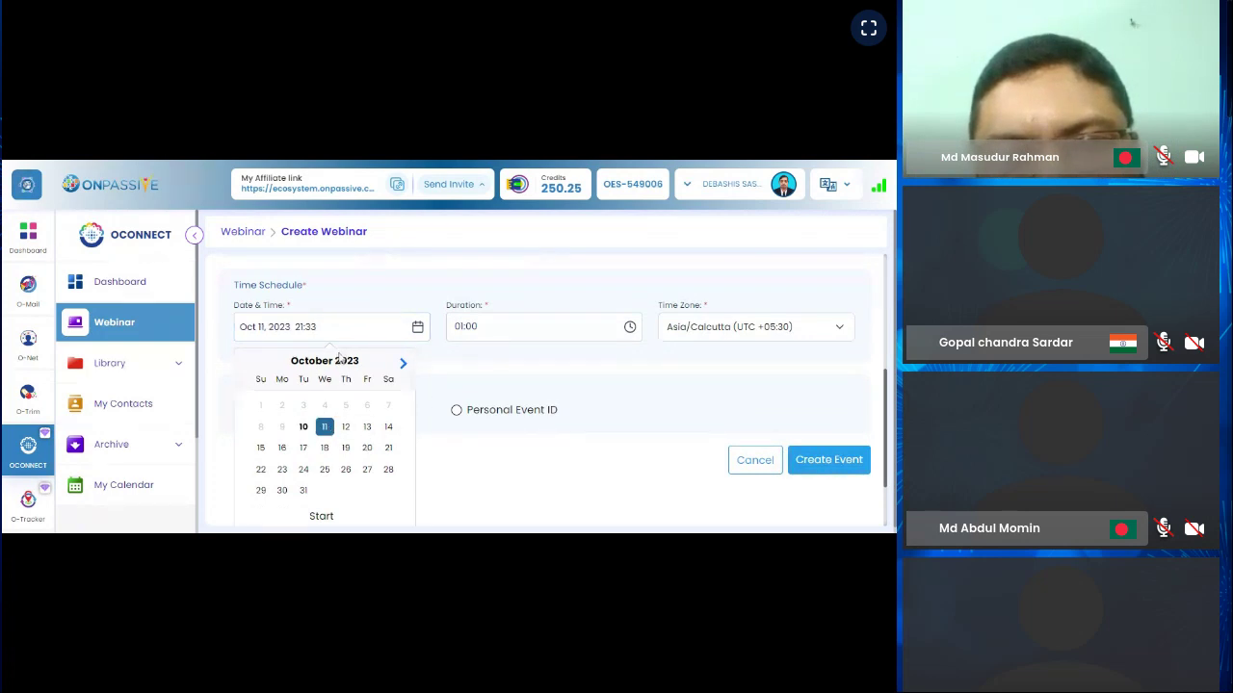
Lower the start hour to 09 so the event begins at 09:33.
scroll(349, 371, down, 1)
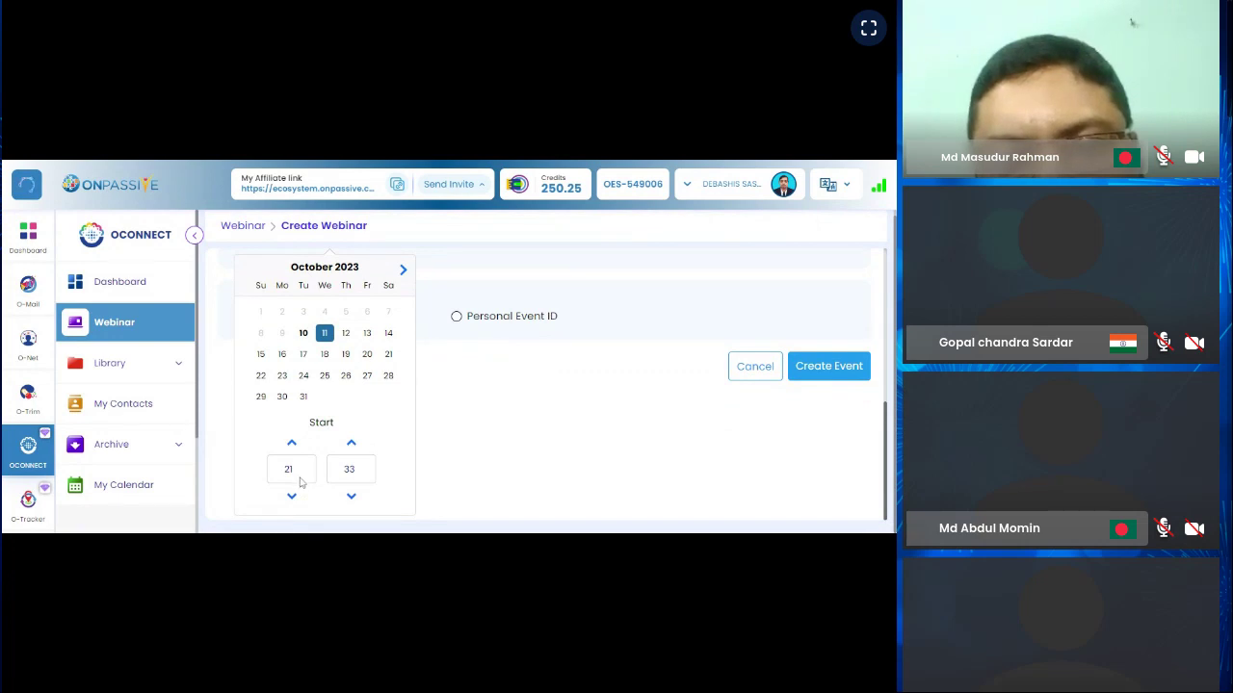
click(292, 496)
click(292, 496)
click(292, 496)
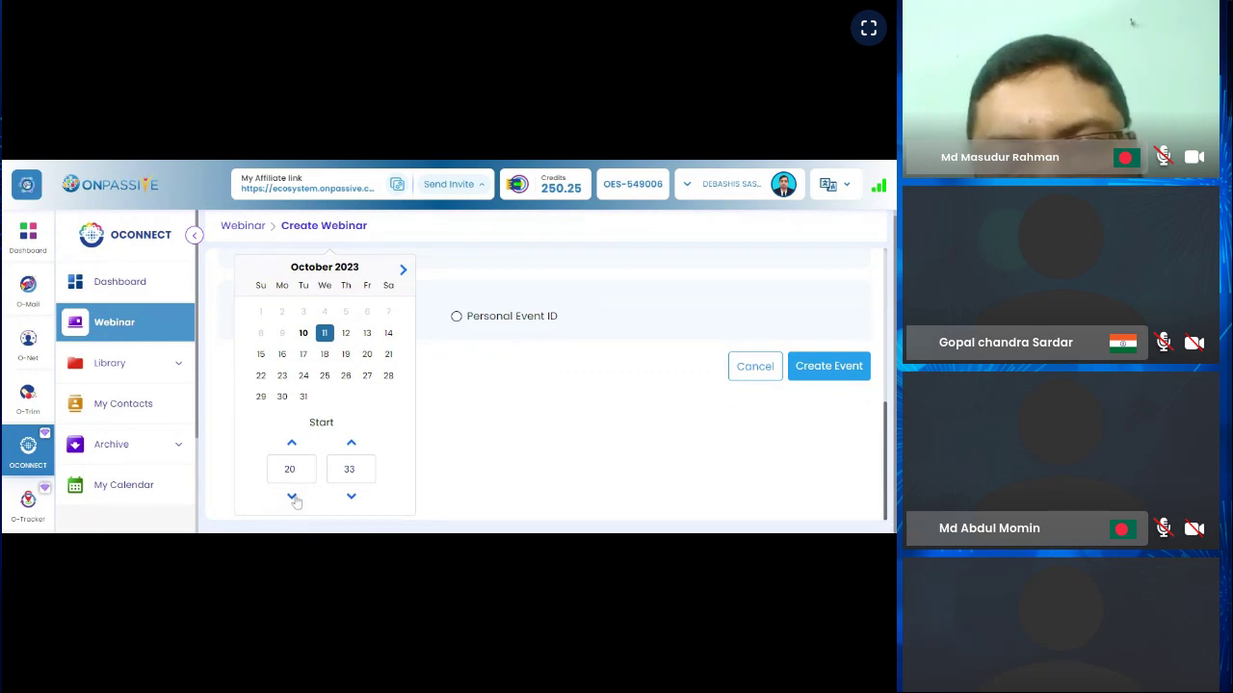
click(292, 496)
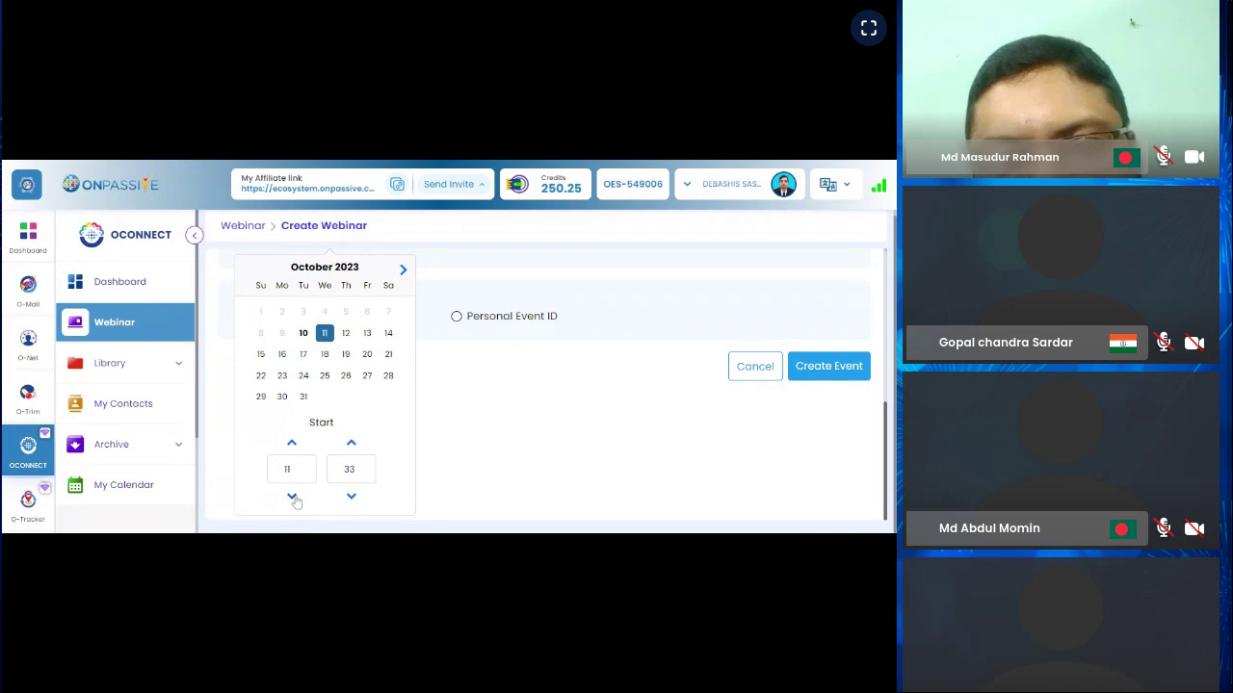
click(292, 496)
click(292, 496)
click(292, 496)
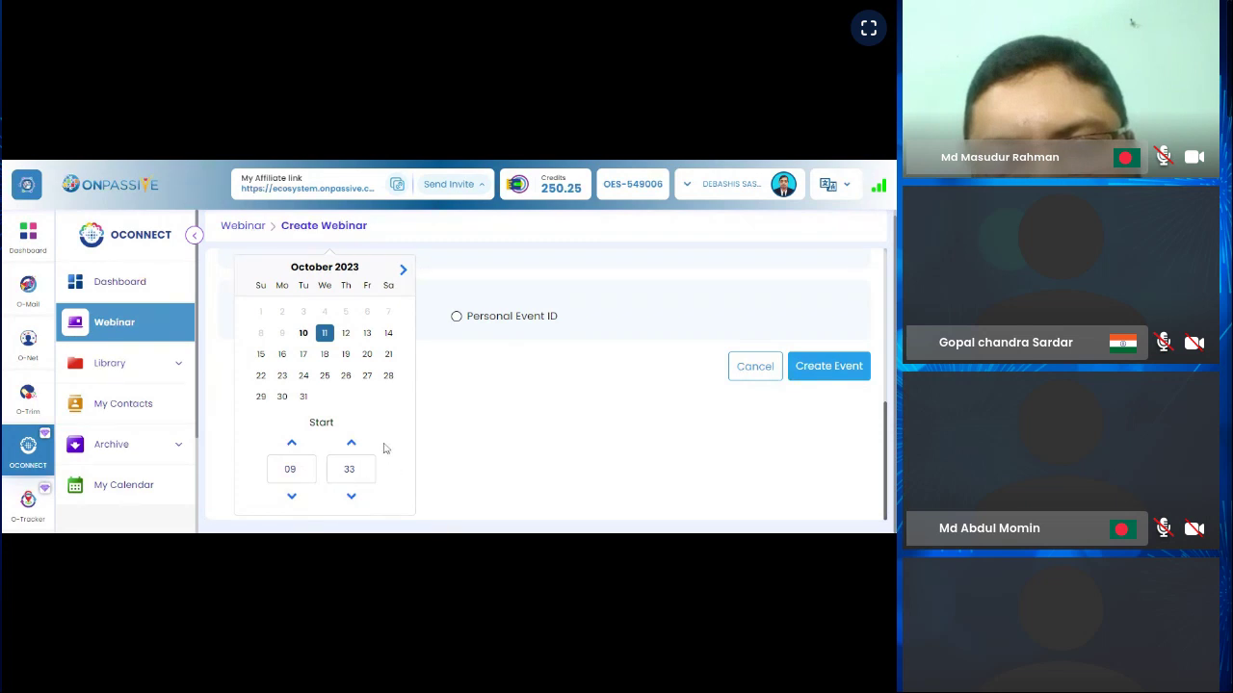
Set the event duration to 13 hours 00 minutes and apply it.
scroll(386, 448, up, 4)
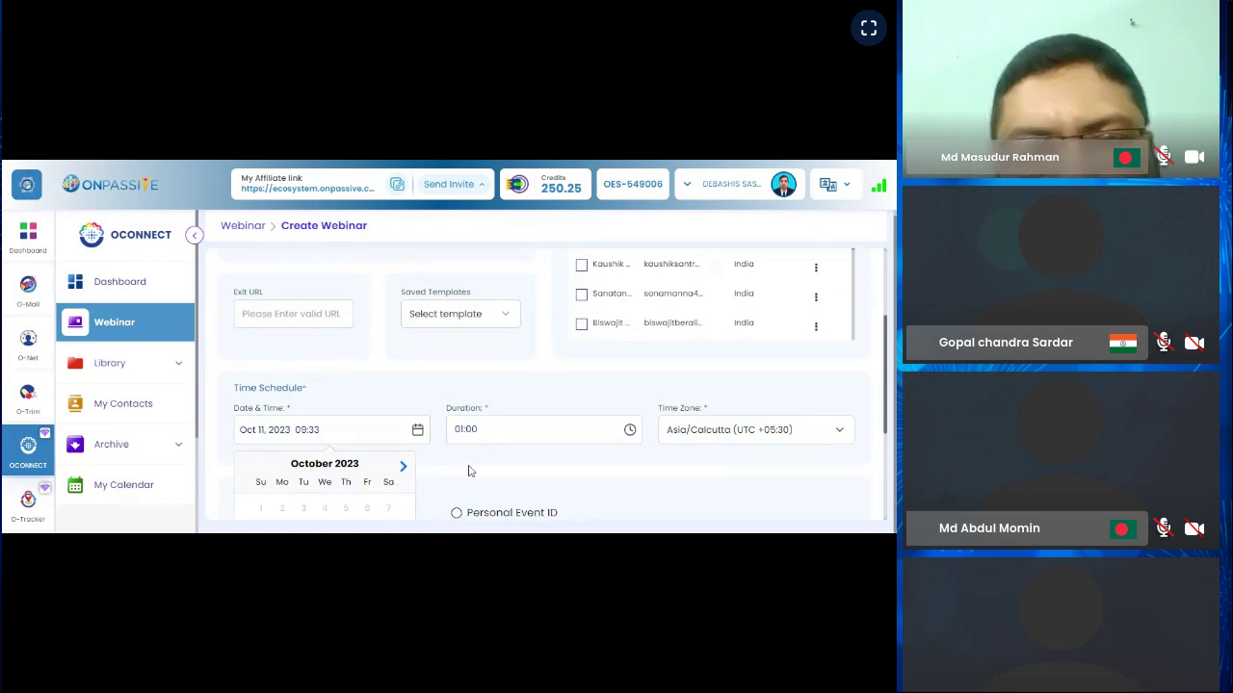
click(631, 431)
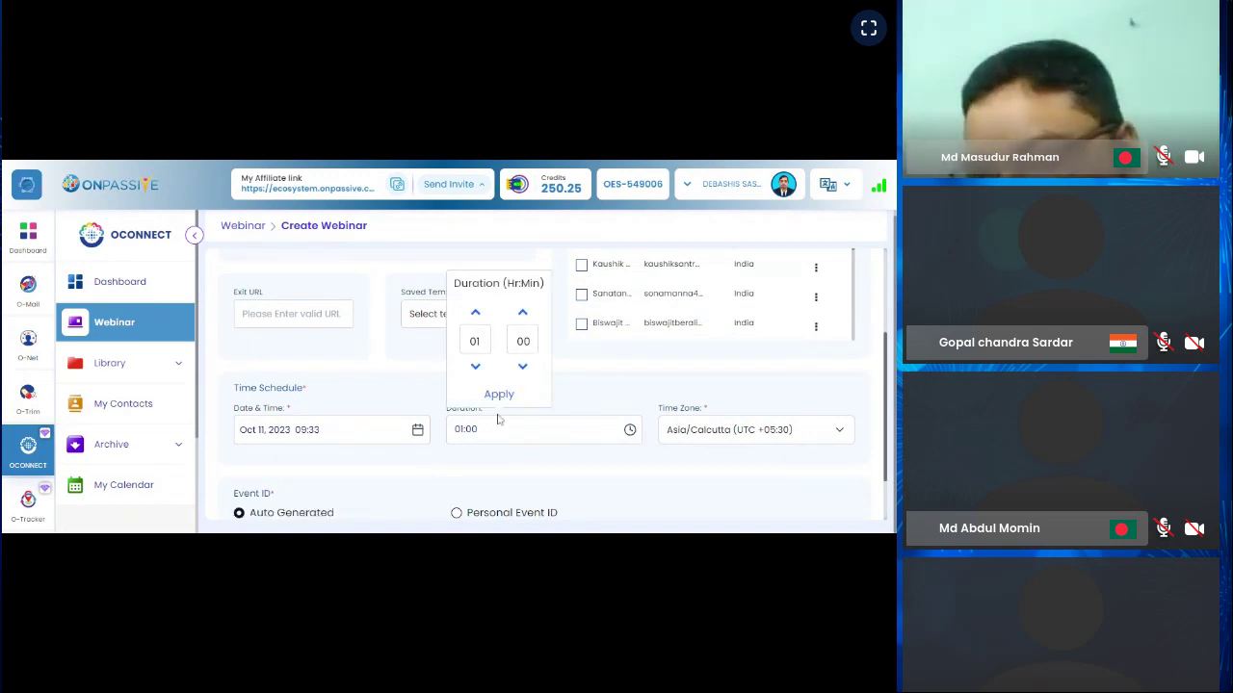
click(476, 315)
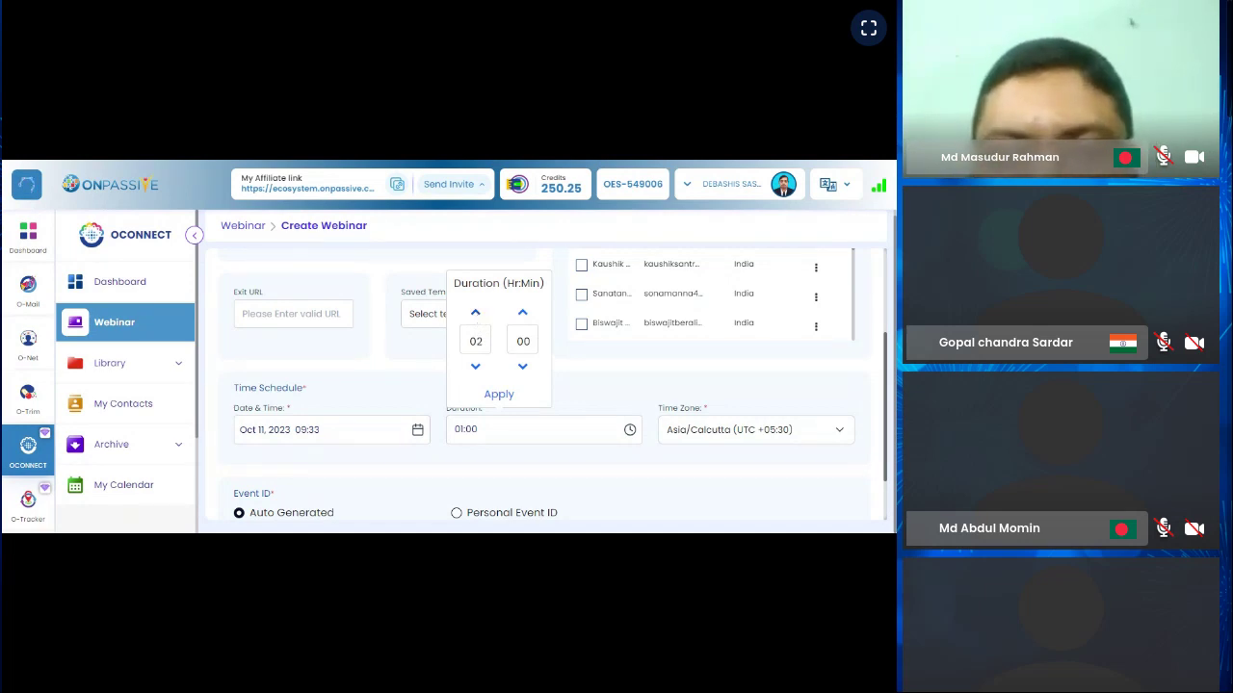
click(476, 315)
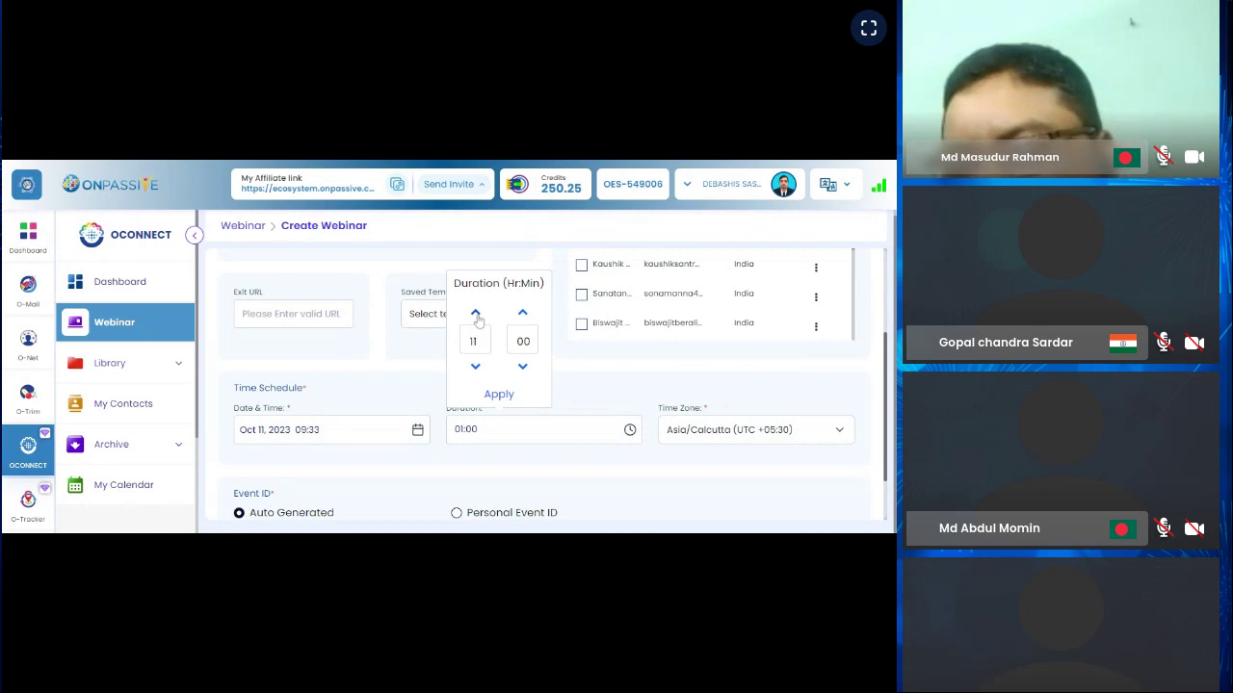
click(476, 315)
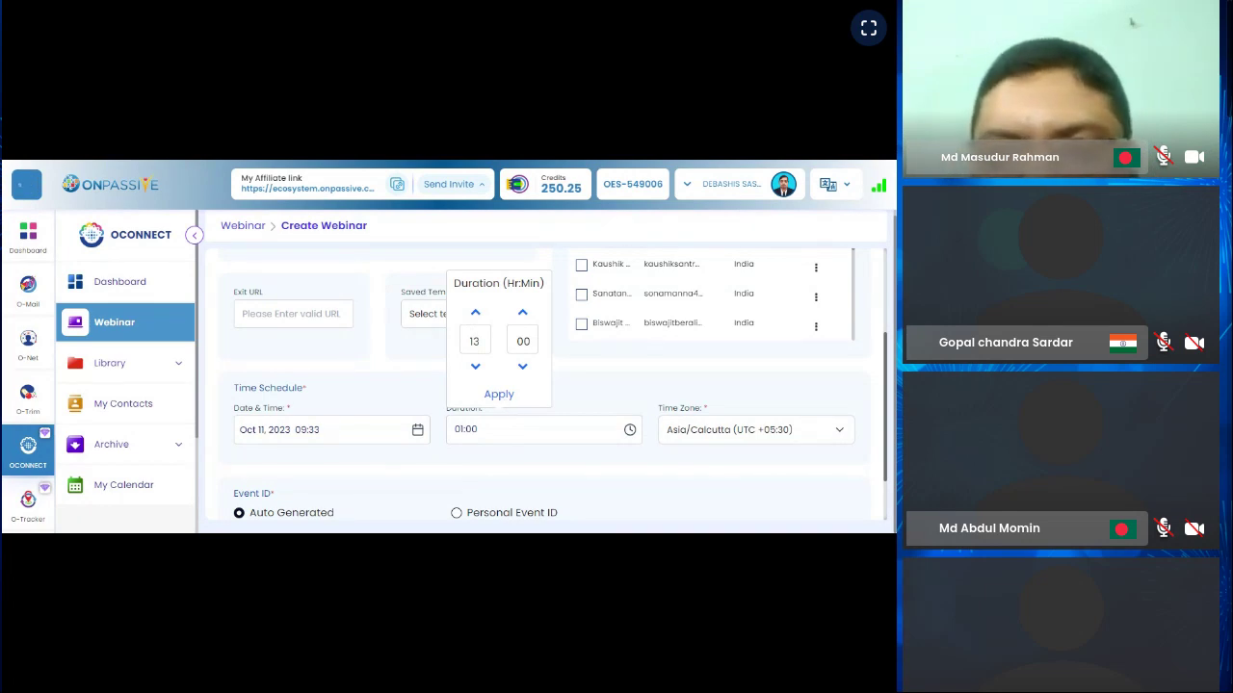
click(501, 397)
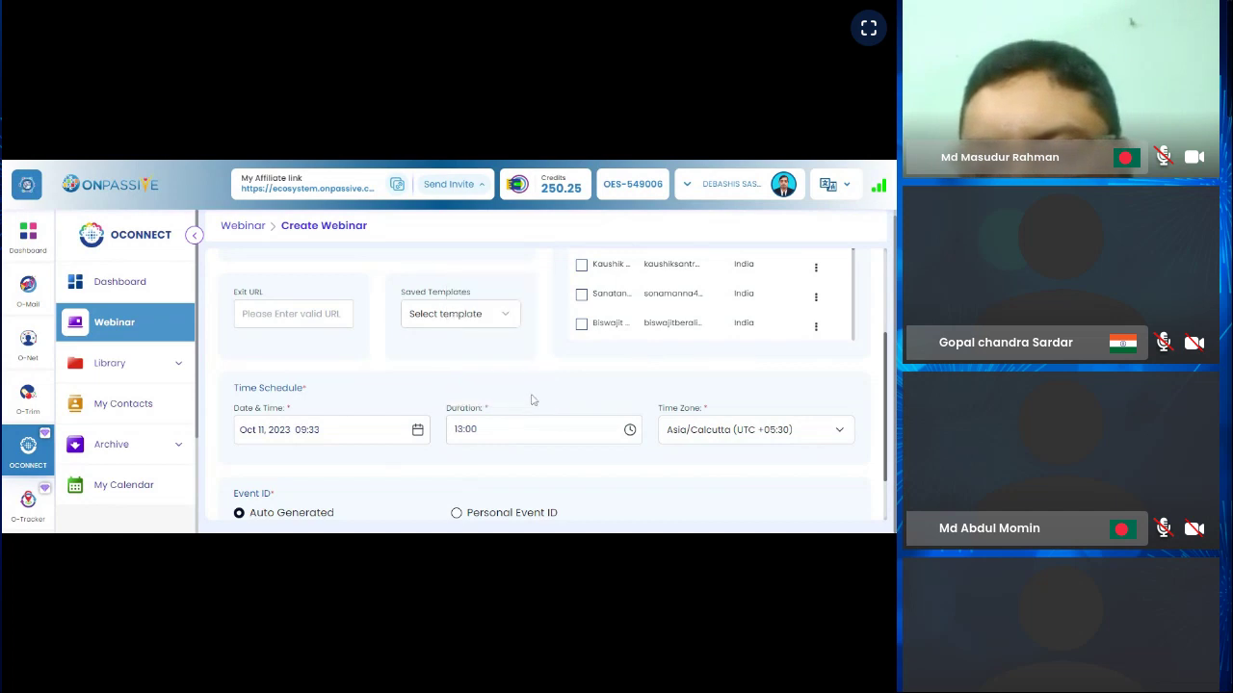
Choose Personal Event ID as the event ID type.
scroll(535, 398, down, 2)
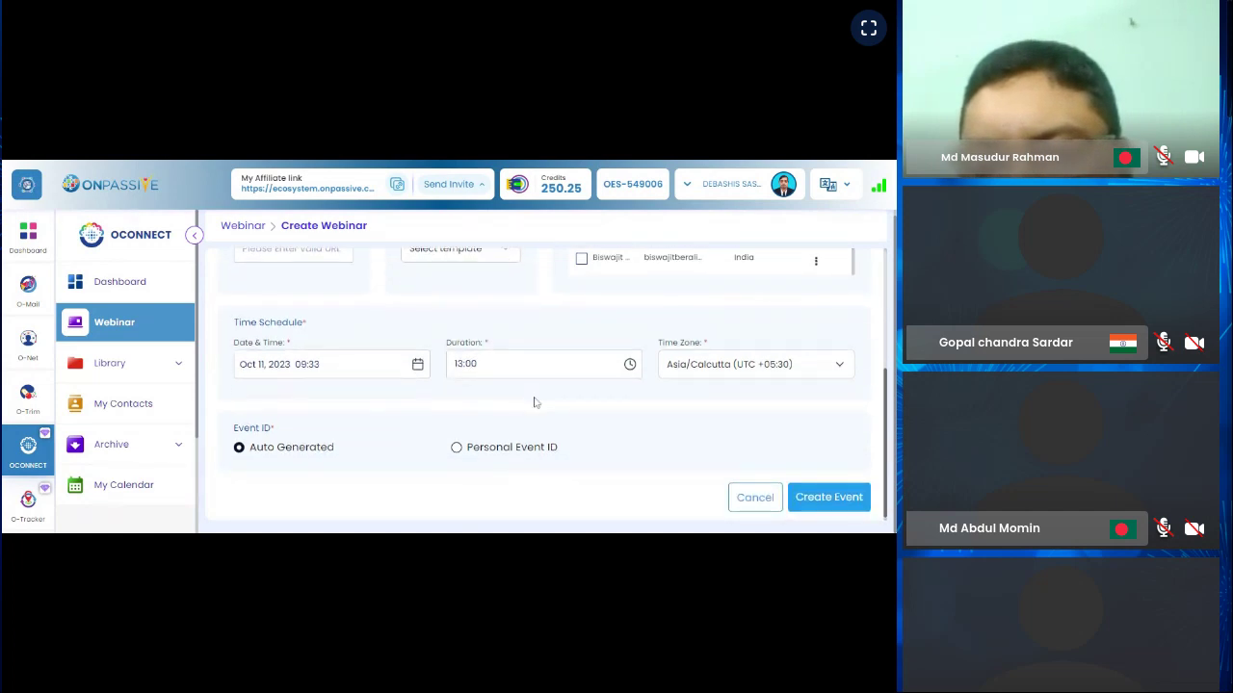
scroll(534, 402, down, 1)
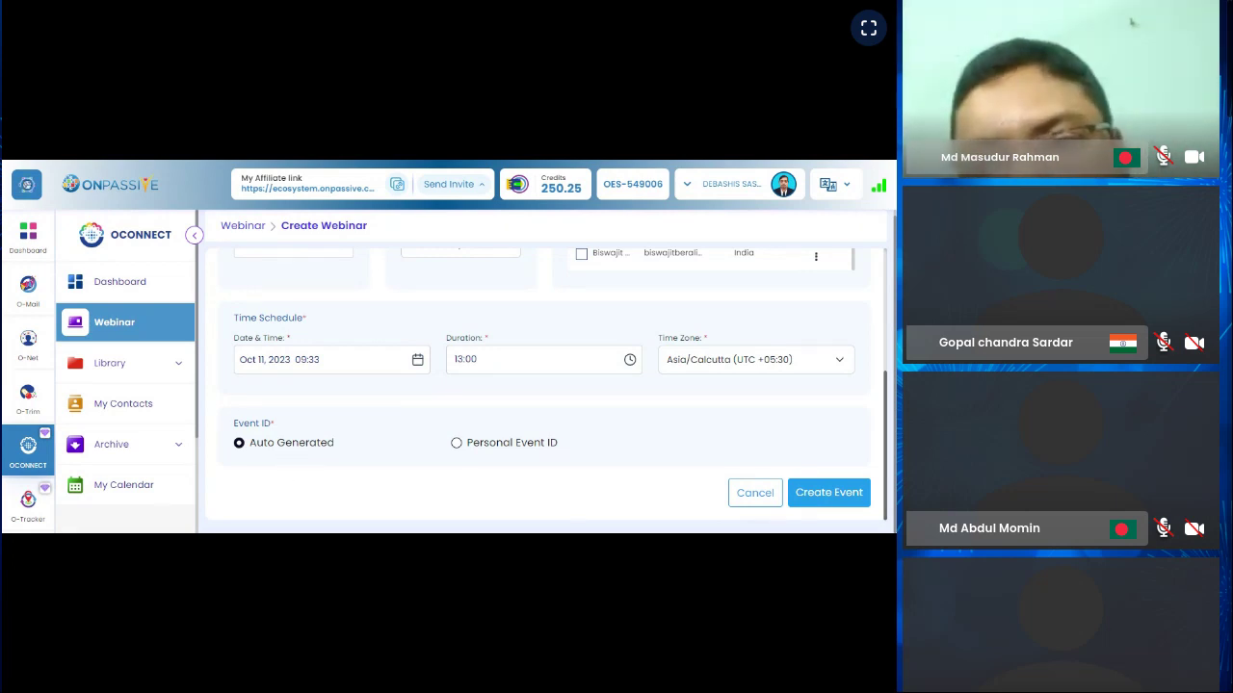
click(456, 443)
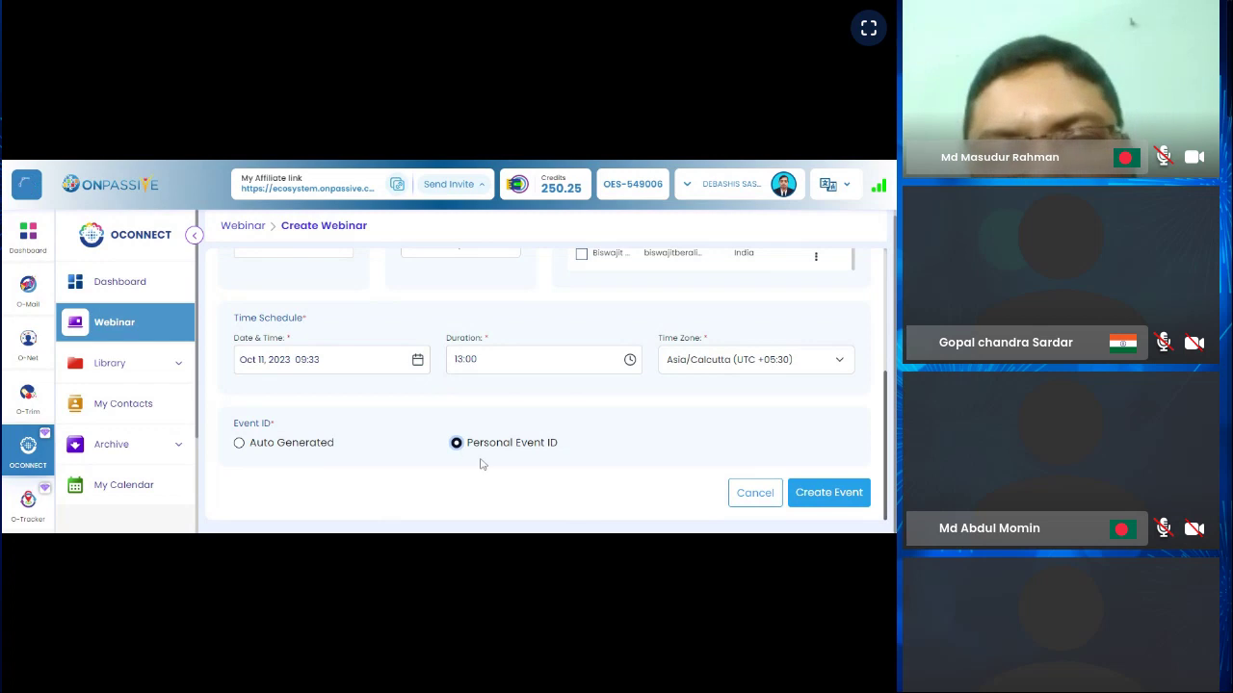
Select all contacts in the contact list as invitees and check the list down to its end.
scroll(475, 497, up, 5)
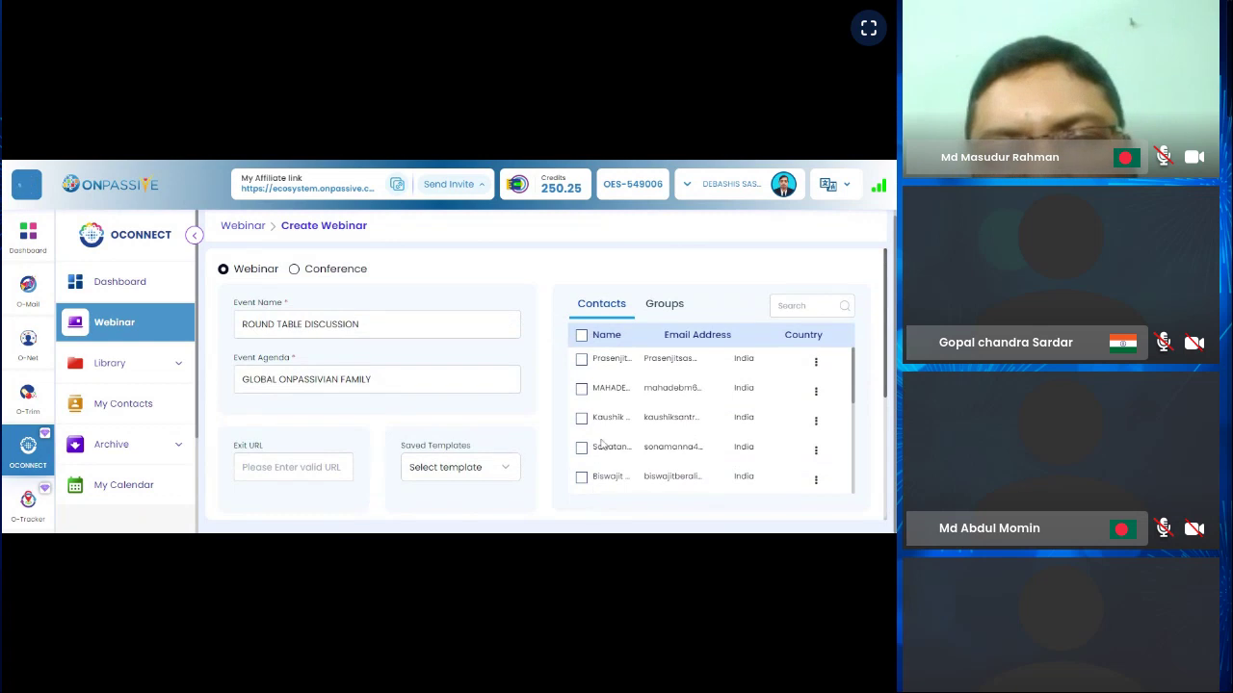
click(582, 336)
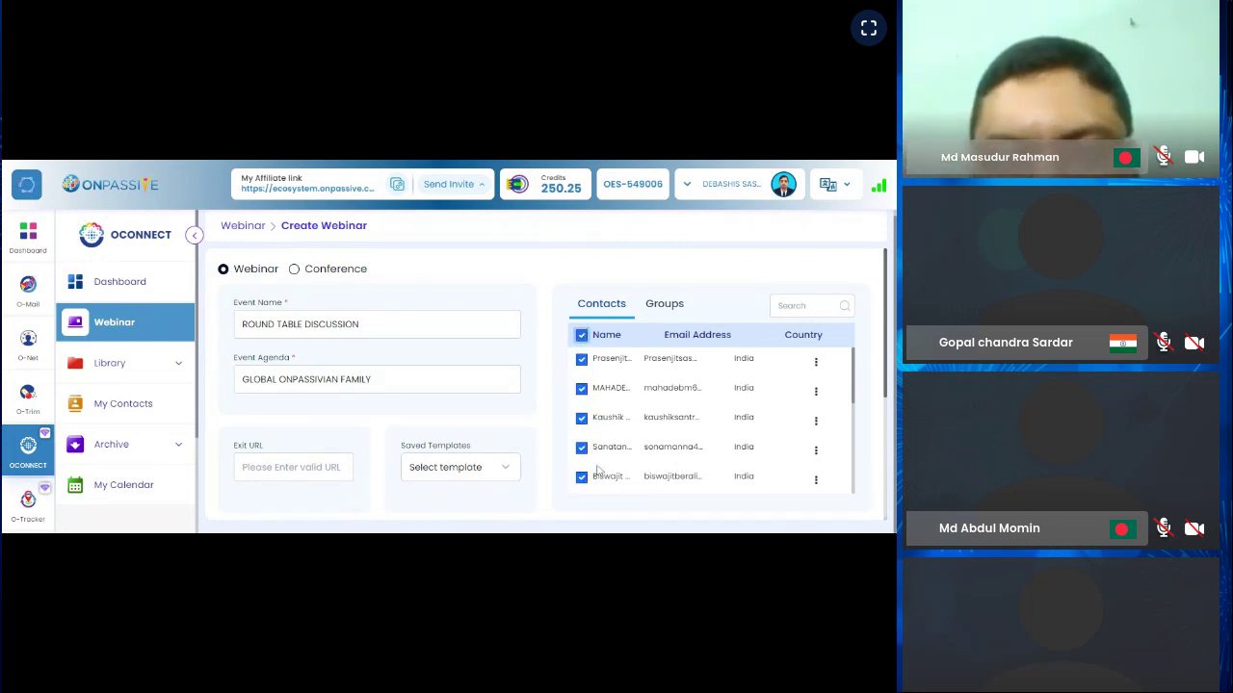
scroll(597, 472, down, 10)
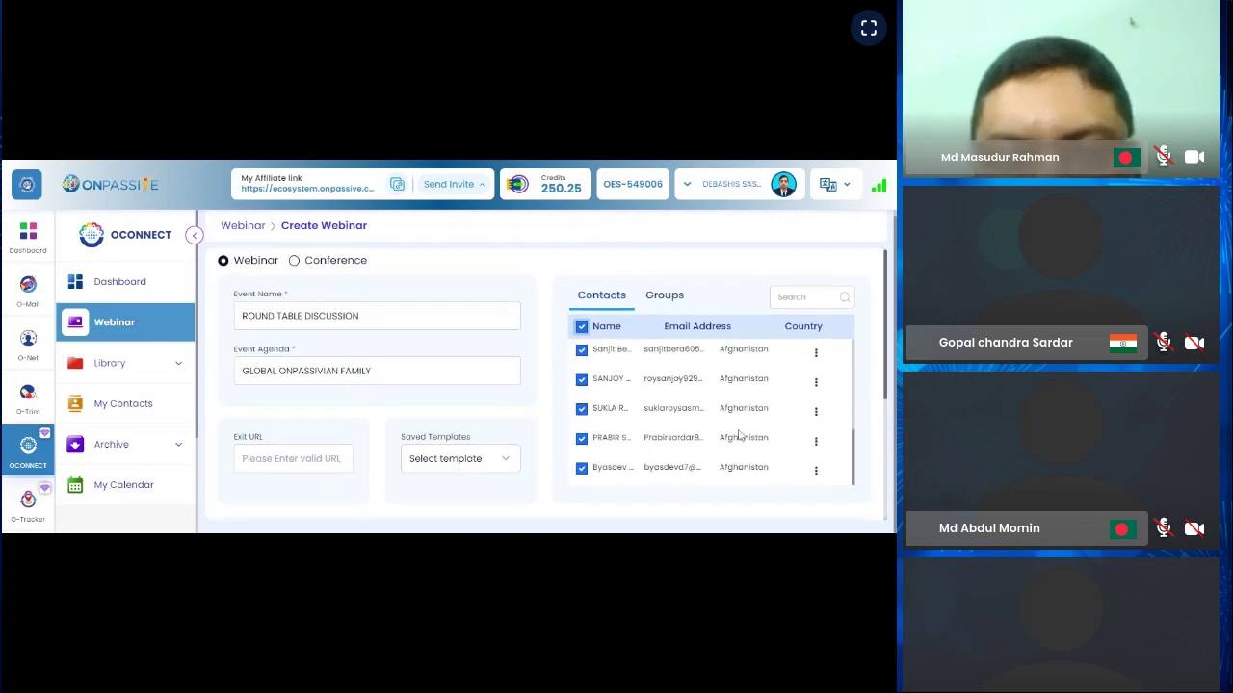
Review the schedule and event ID settings, create the event, and proceed despite the meeting time conflict.
scroll(740, 436, down, 3)
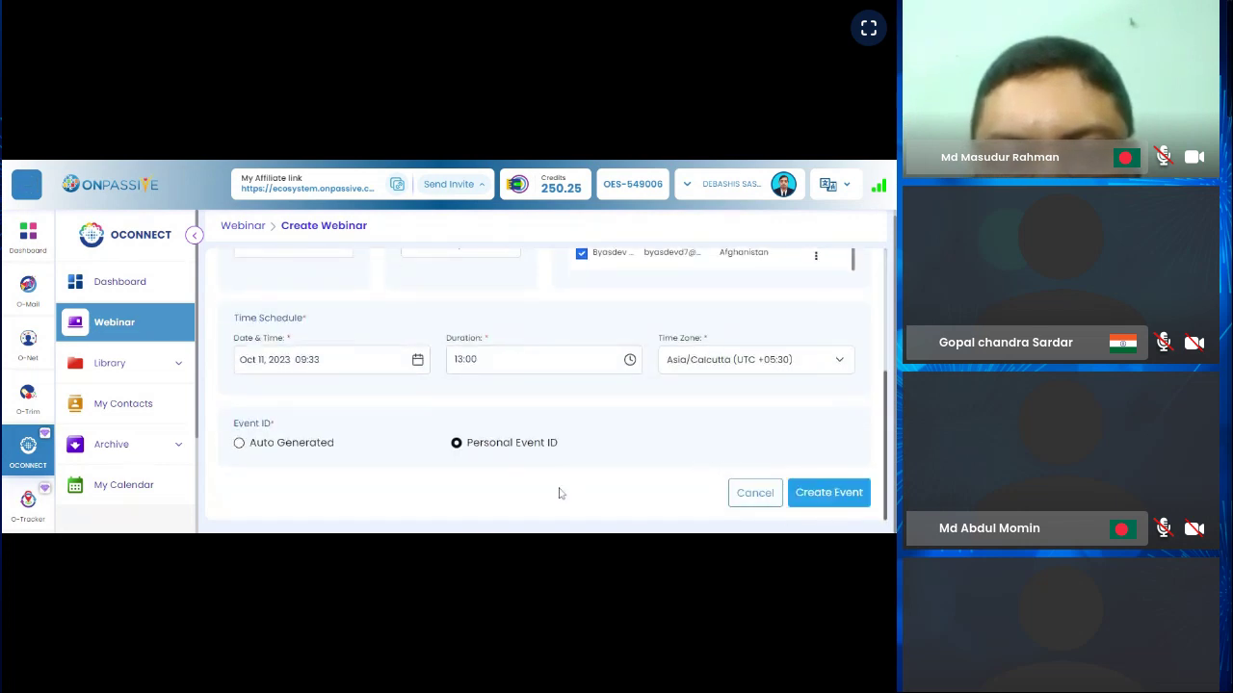
scroll(562, 496, up, 1)
scroll(560, 495, down, 1)
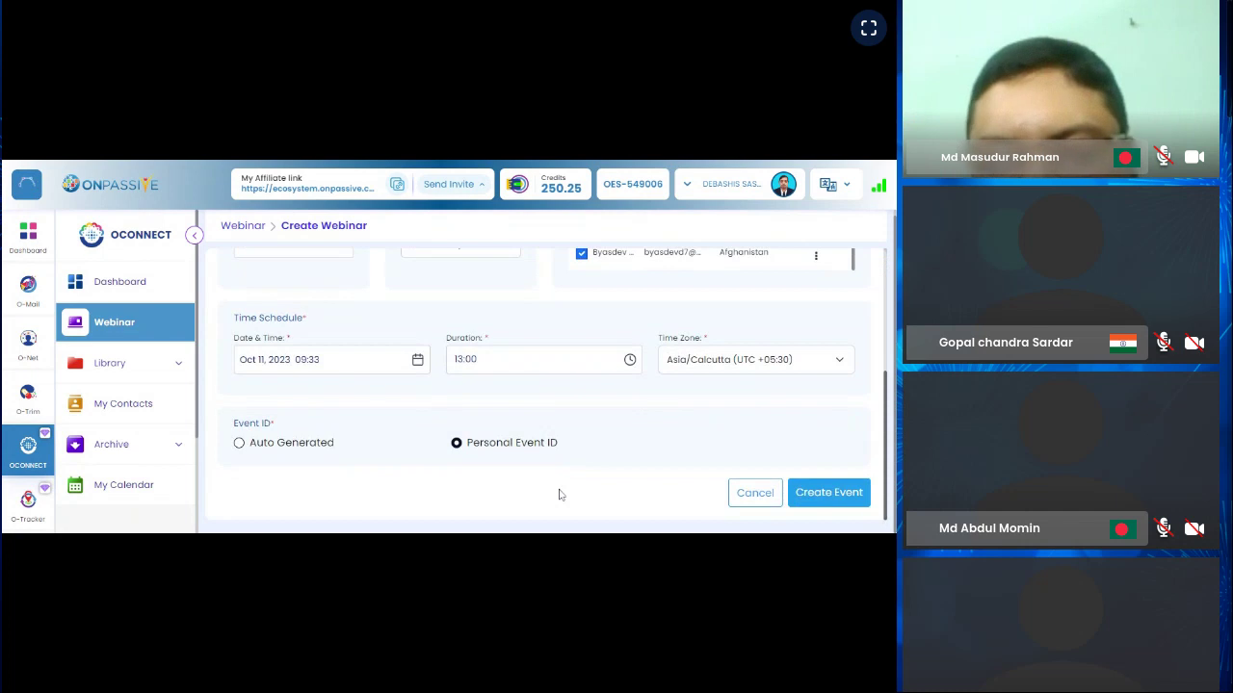
scroll(559, 495, up, 2)
scroll(560, 495, down, 2)
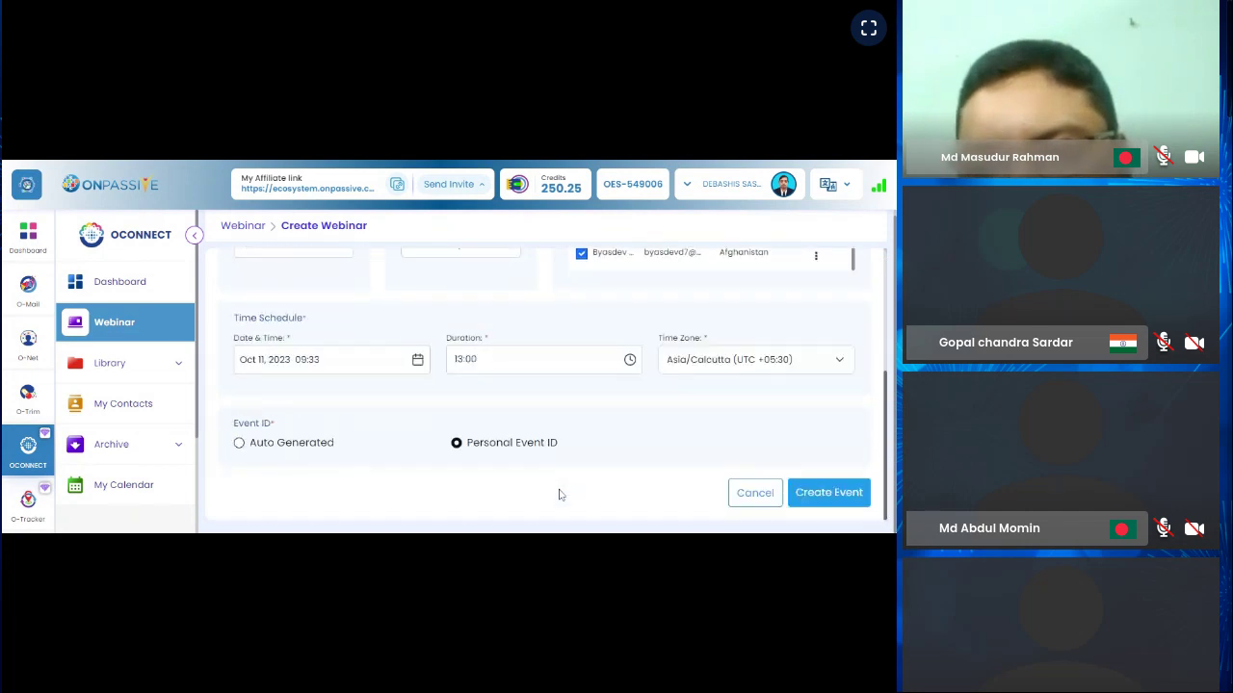
click(832, 496)
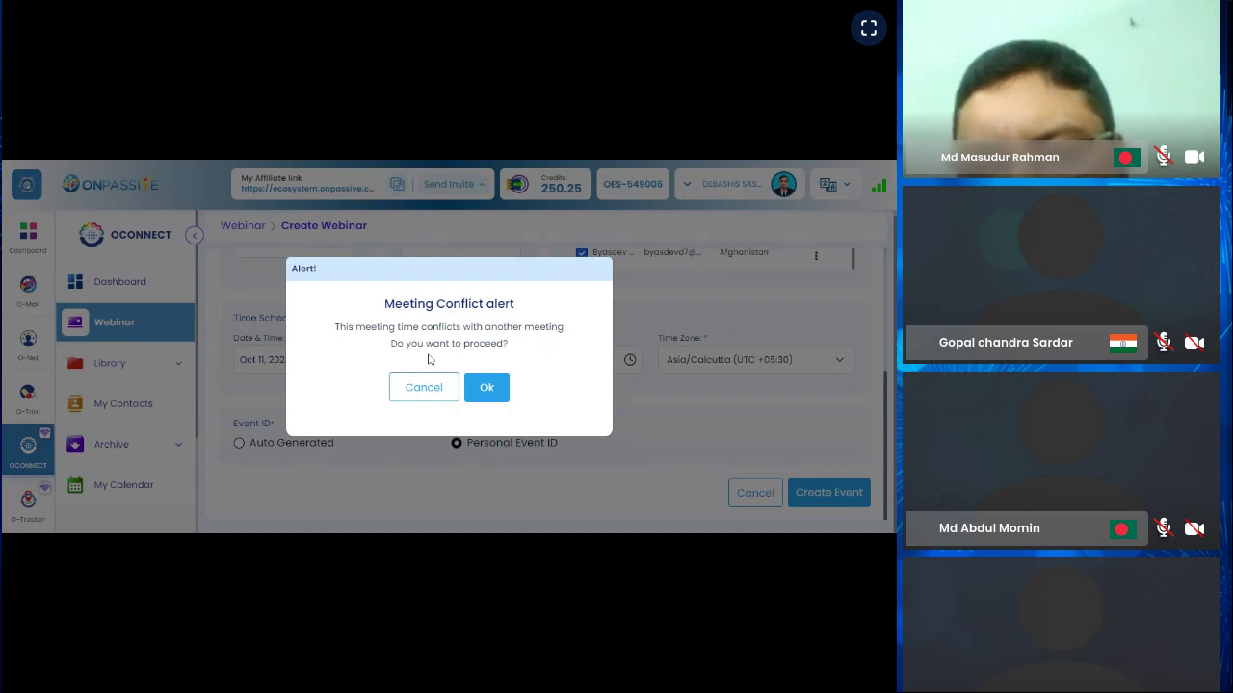
click(490, 393)
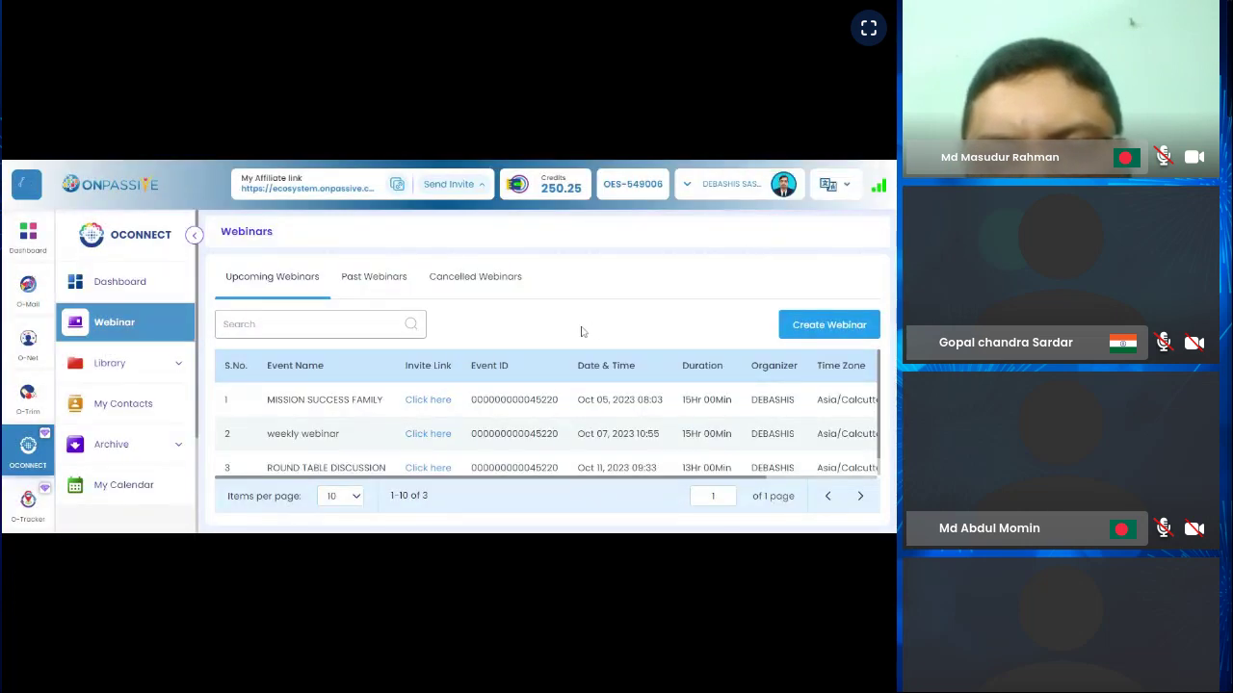
Check the details and join options of the upcoming webinars, view the past webinars, and return to the upcoming list.
scroll(574, 369, down, 1)
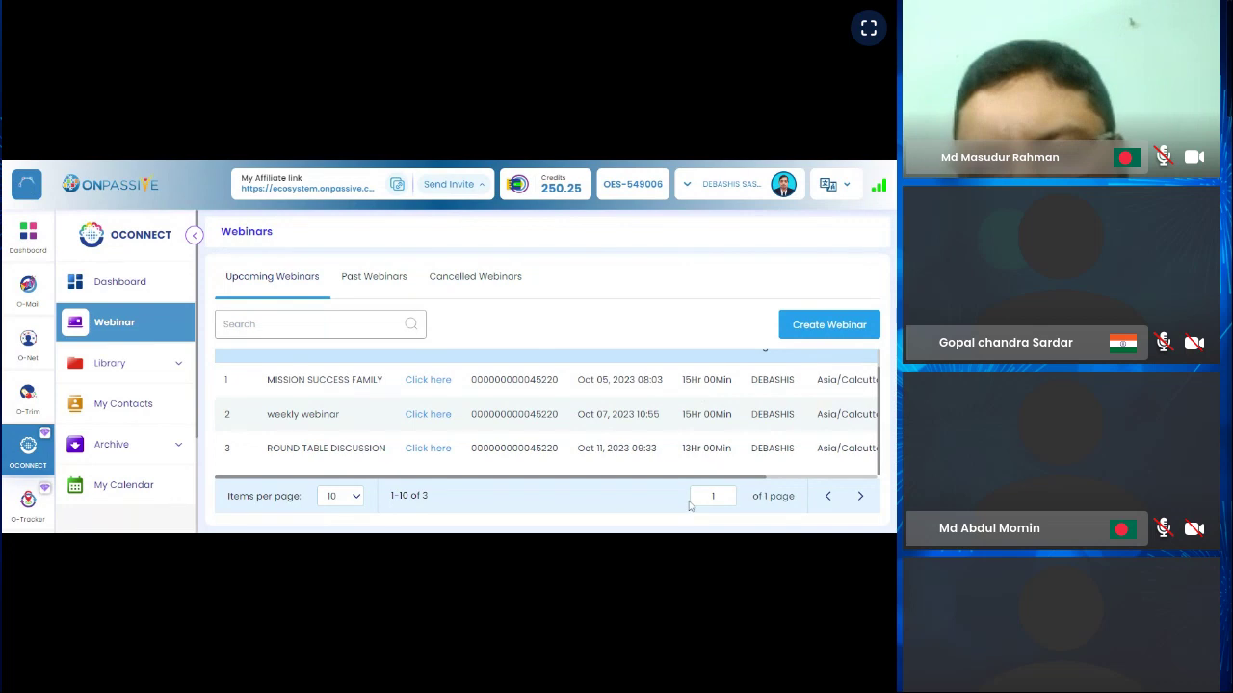
drag(703, 478, 821, 478)
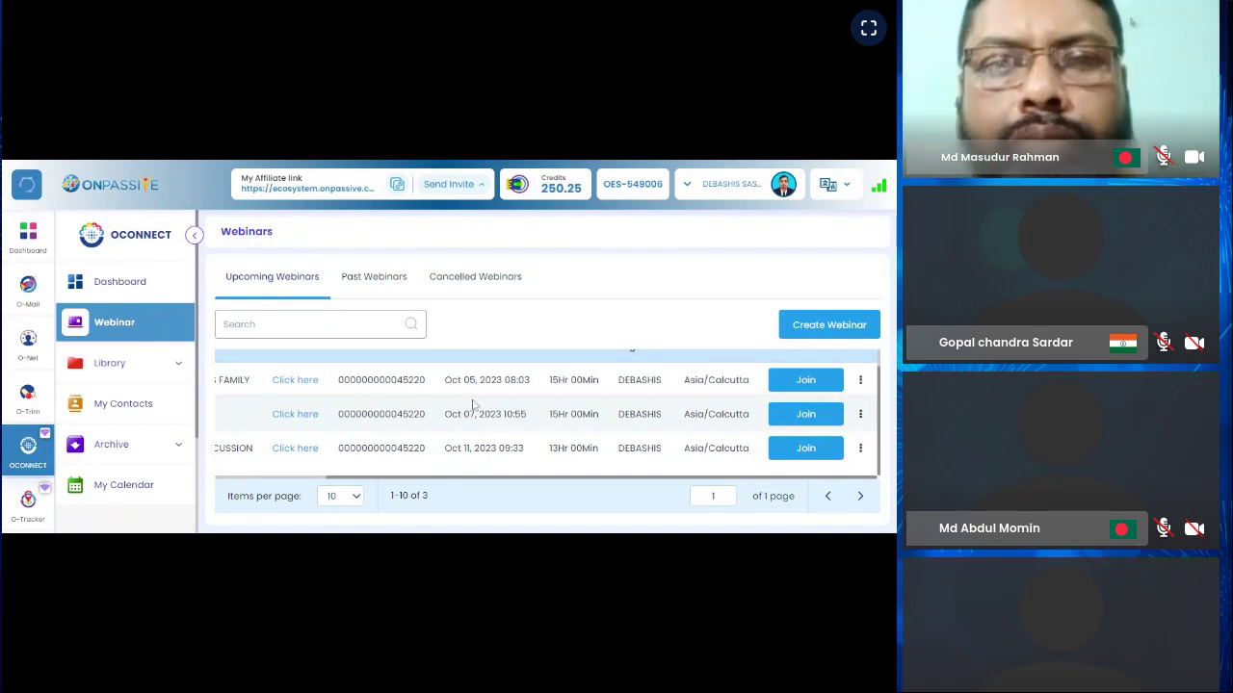
click(386, 278)
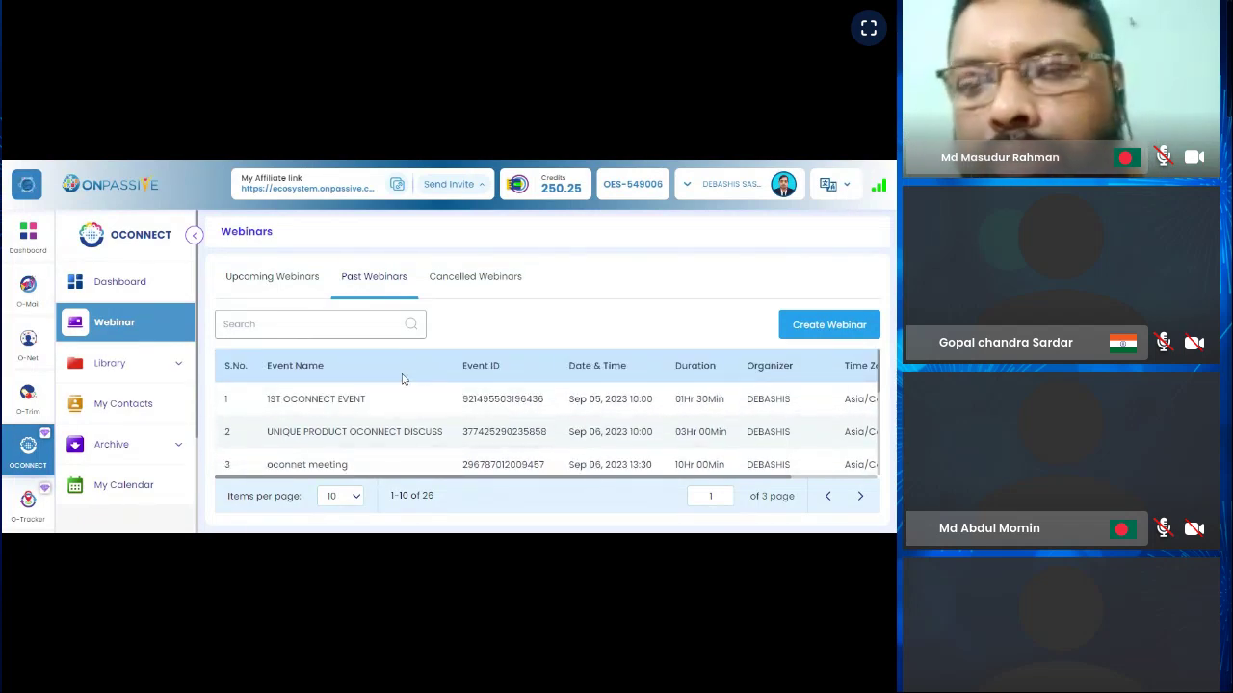
click(257, 281)
Open the invitation of the ROUND TABLE DISCUSSION webinar and review its host, speaker and attendee URLs.
scroll(549, 441, down, 1)
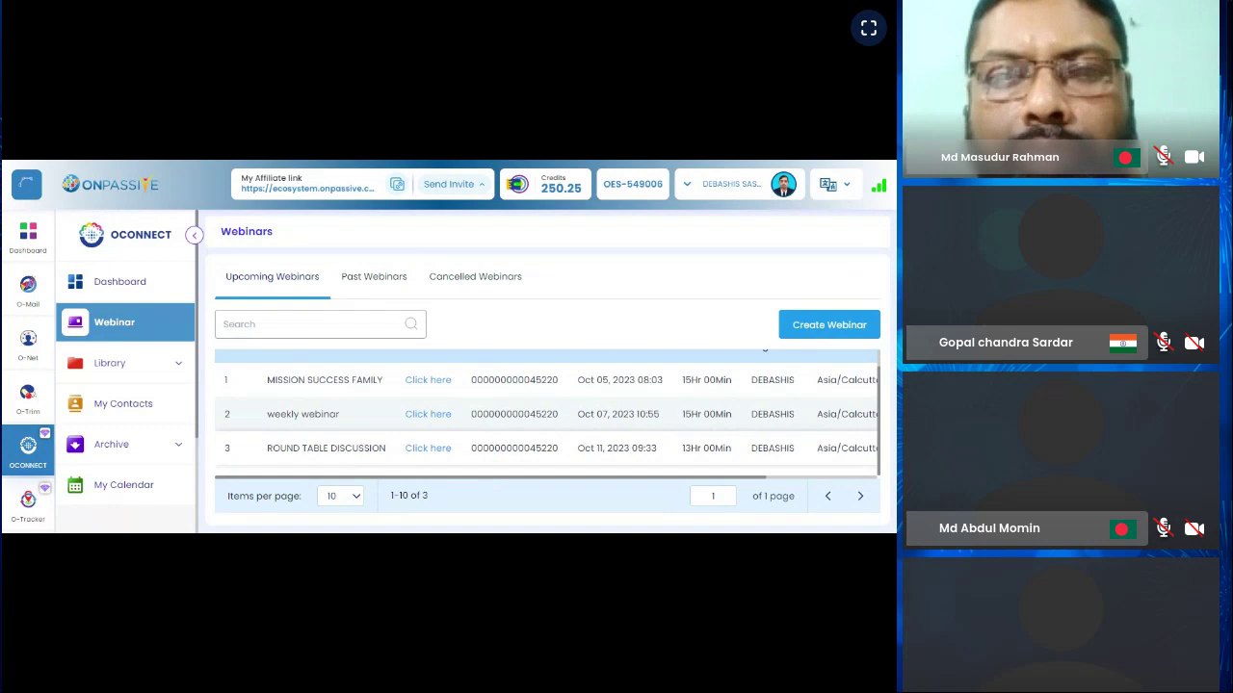
click(427, 449)
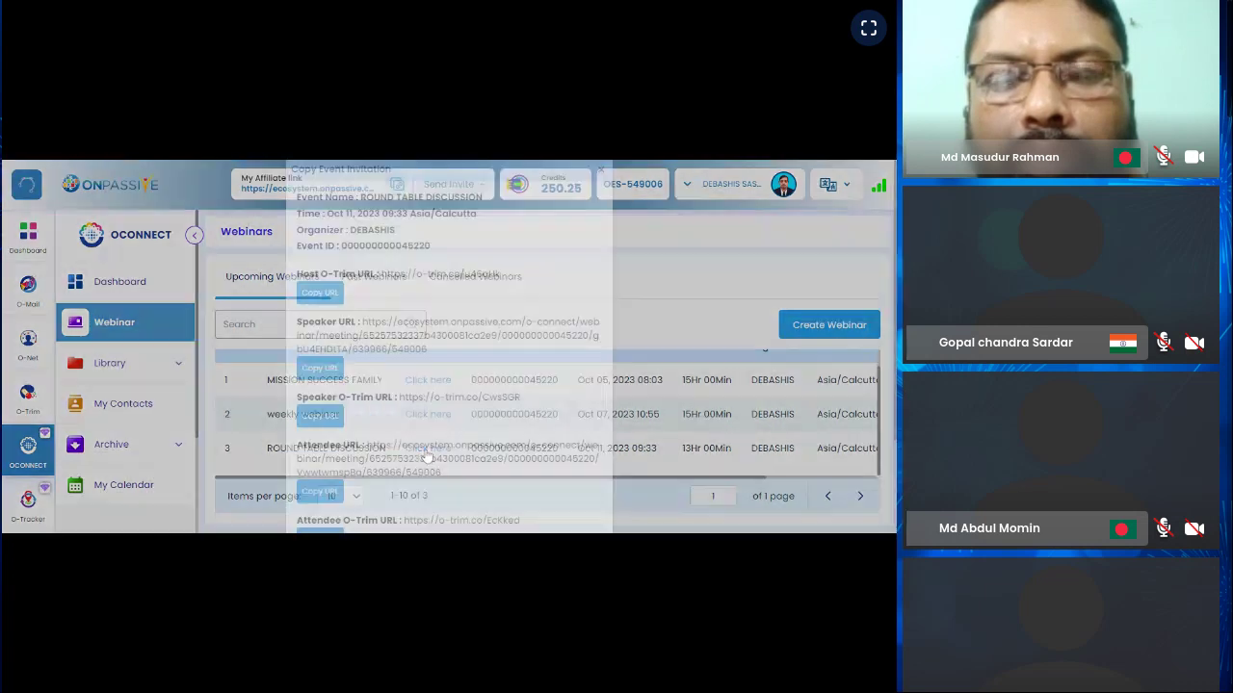
scroll(525, 326, down, 3)
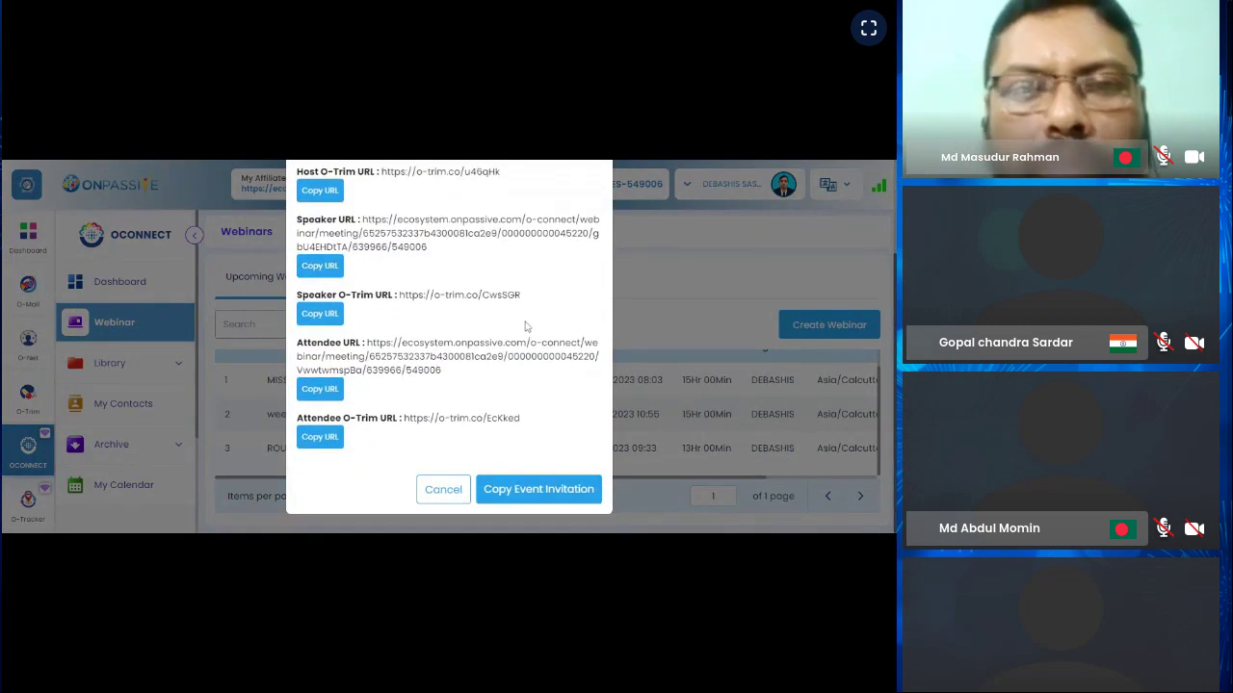
scroll(524, 327, up, 2)
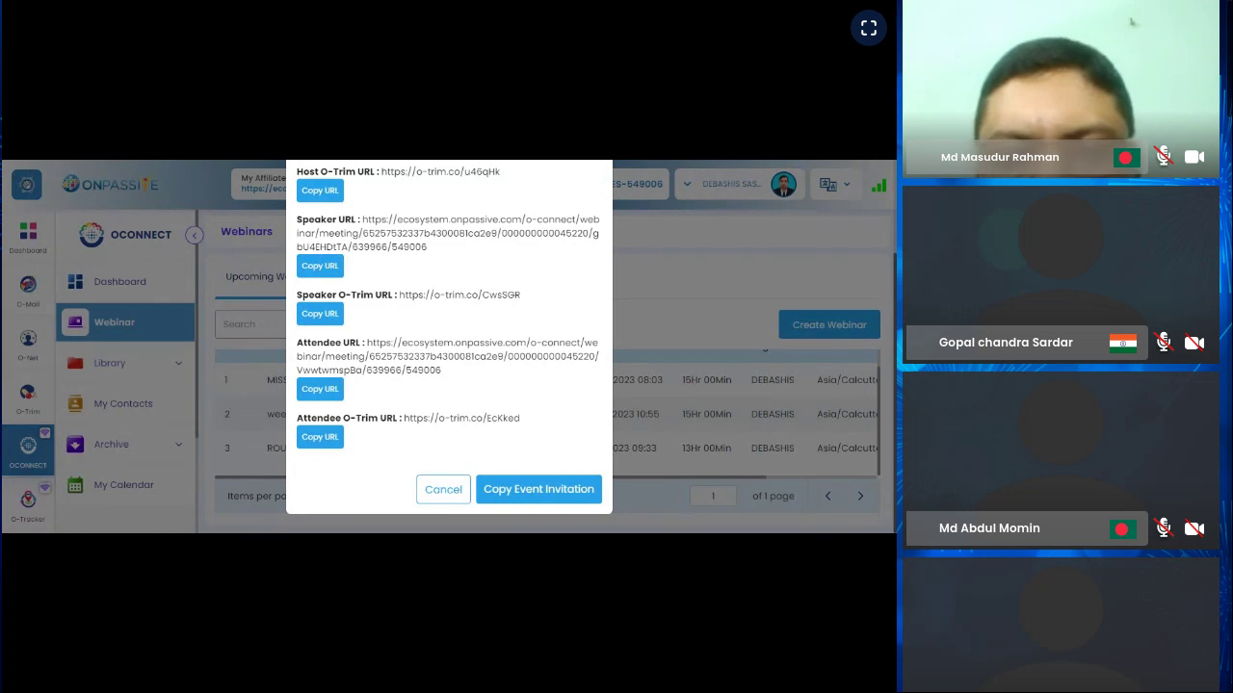
Copy the speaker URL and the event invitation of the ROUND TABLE DISCUSSION webinar, and close the invitation.
scroll(335, 348, up, 1)
click(334, 331)
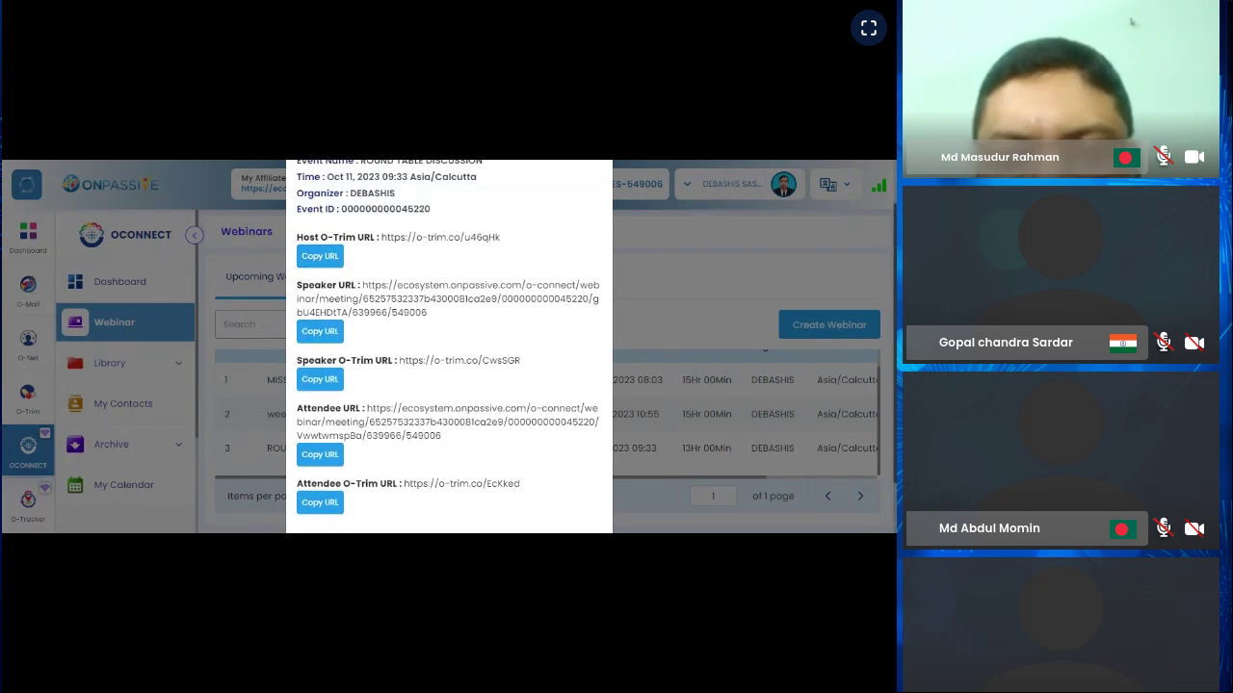
scroll(326, 431, down, 1)
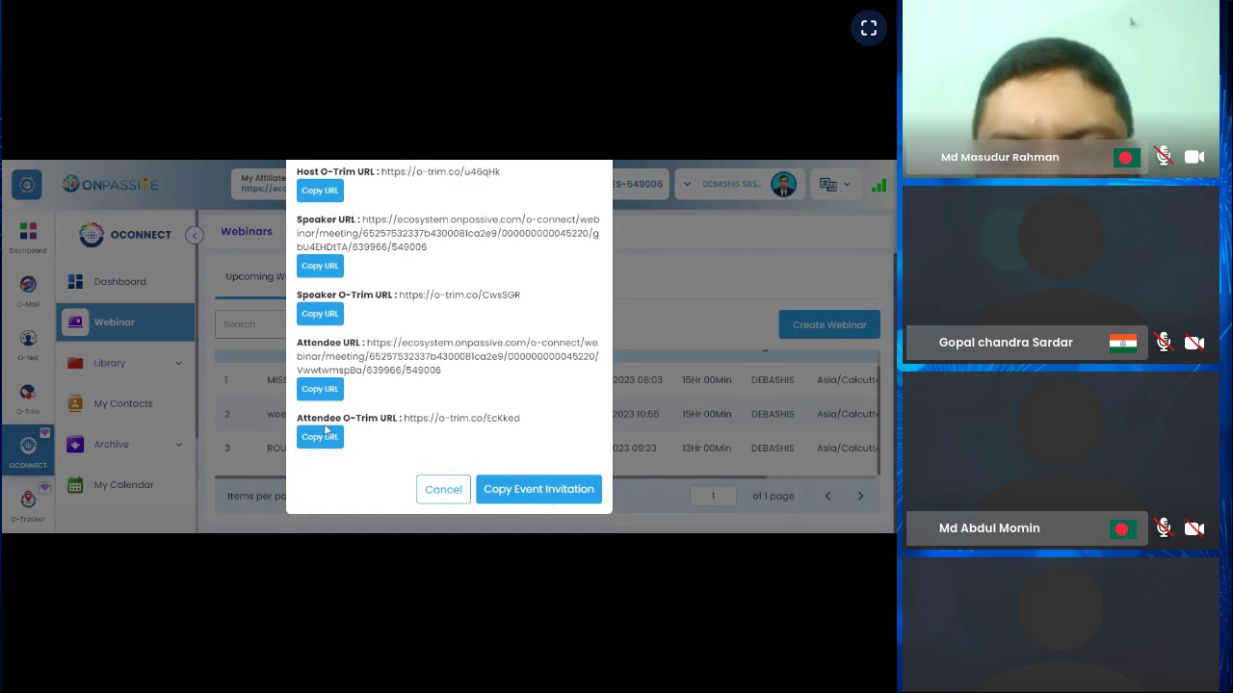
click(509, 490)
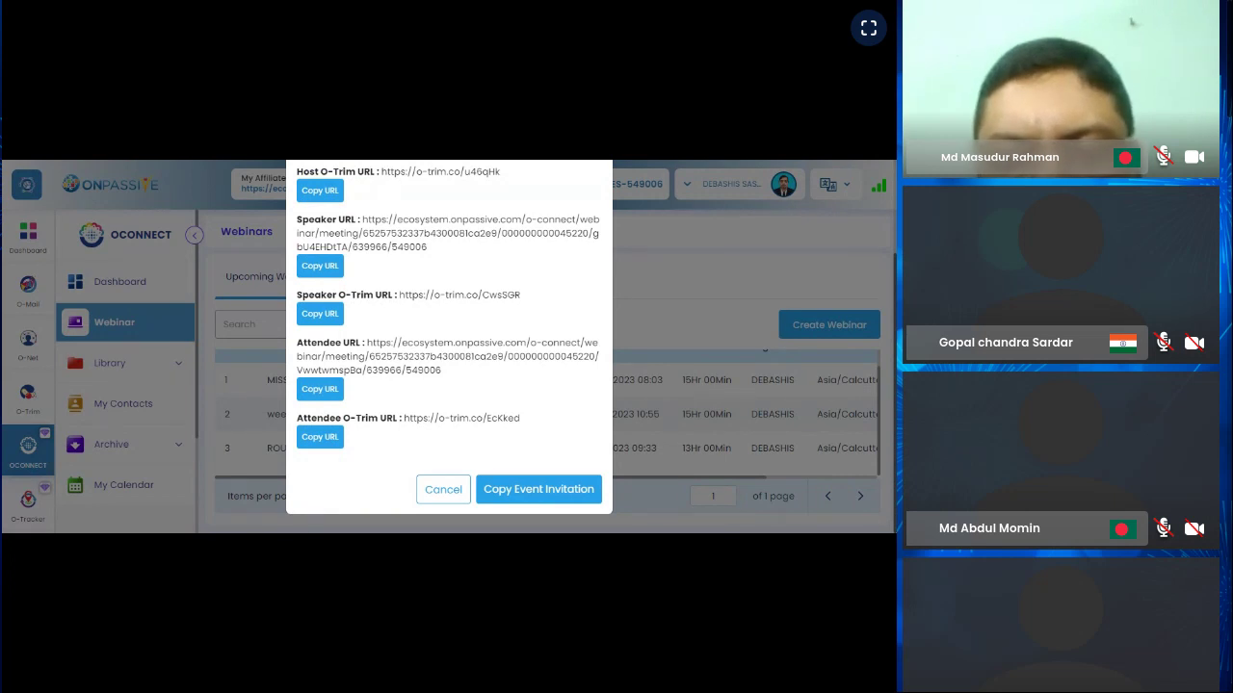
scroll(465, 478, up, 2)
scroll(465, 479, down, 2)
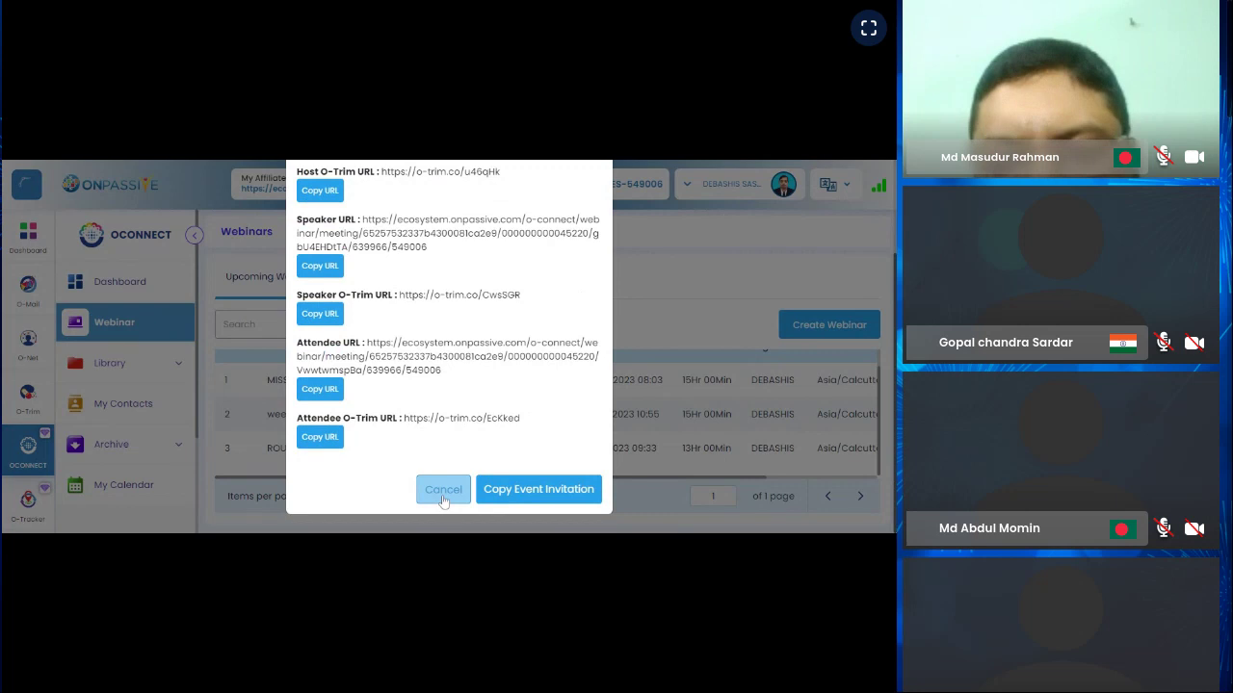
click(443, 493)
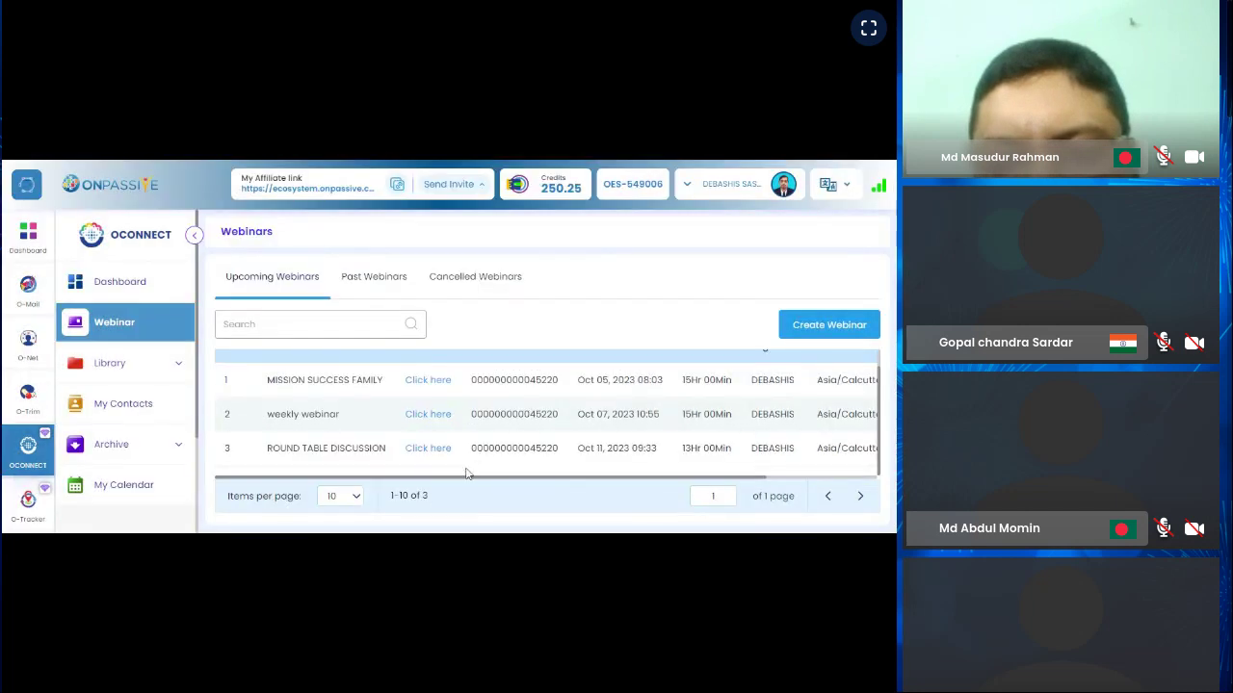
Try to join the ROUND TABLE DISCUSSION webinar from the upcoming list and dismiss the alert.
drag(465, 476, 668, 487)
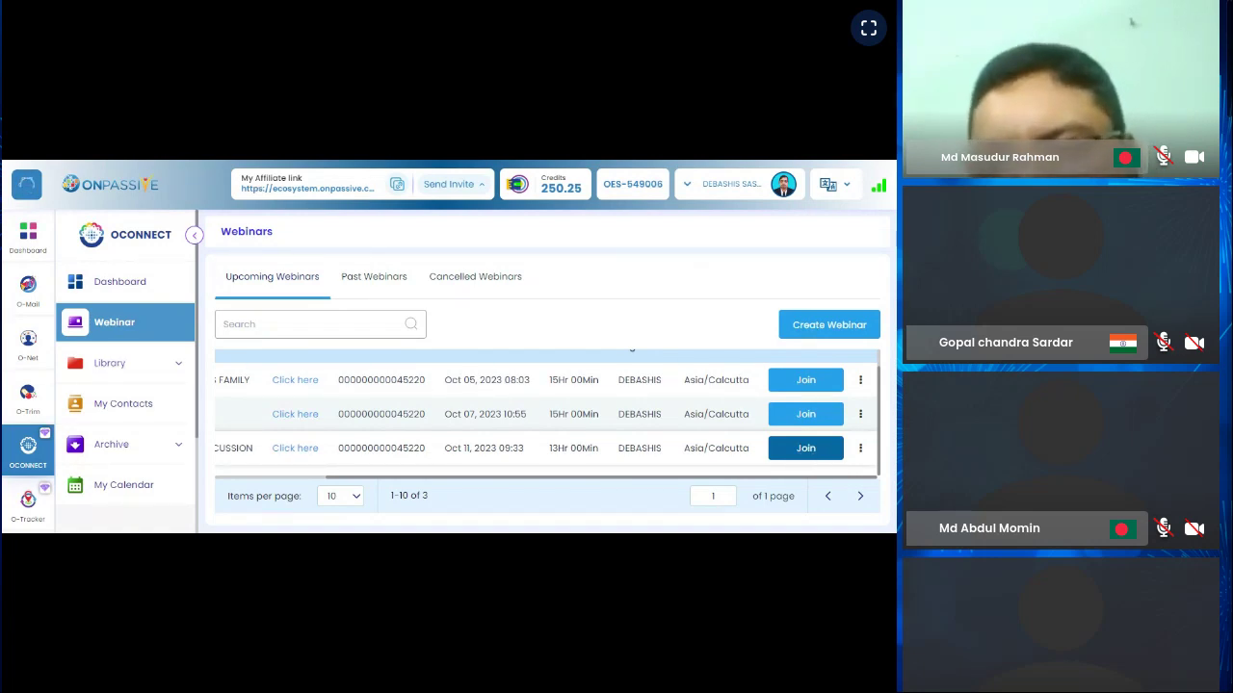
click(812, 452)
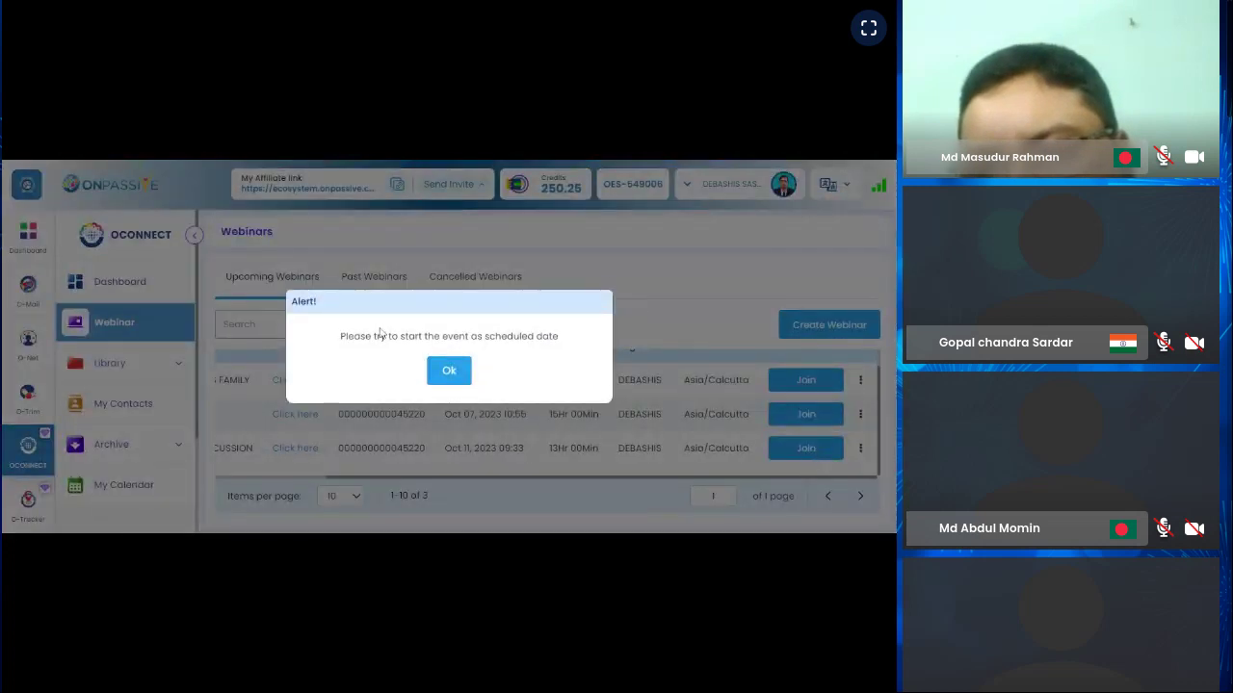
click(449, 373)
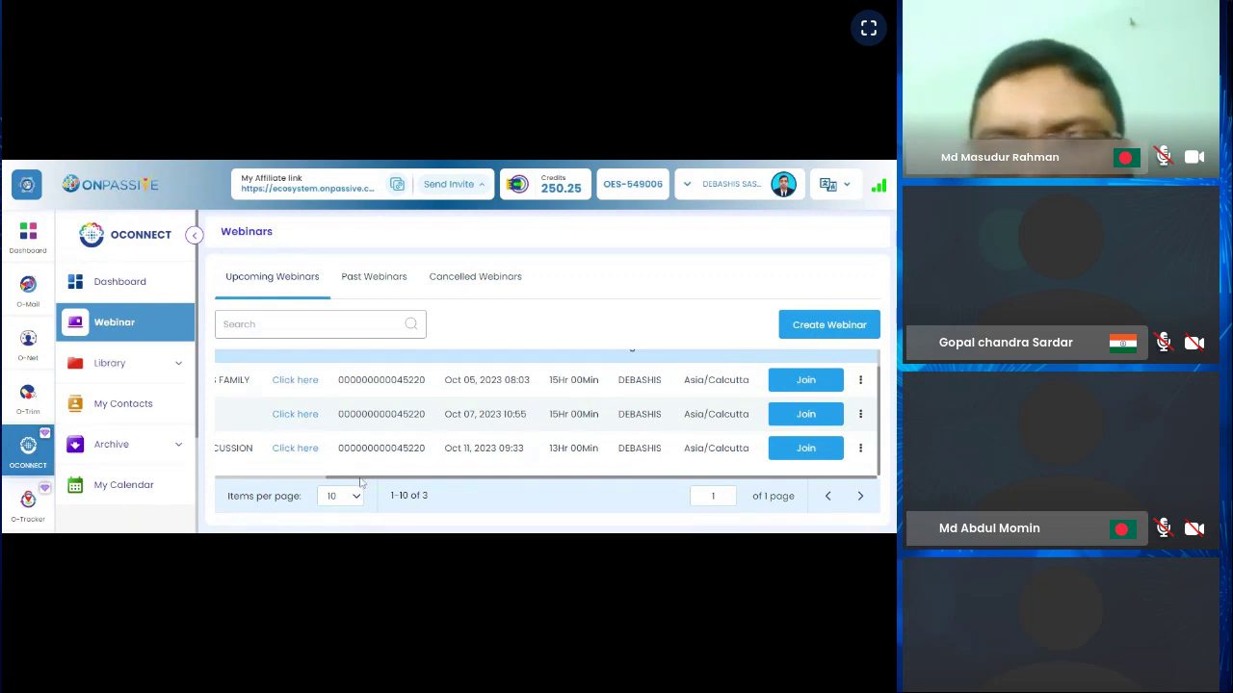
drag(359, 480, 215, 481)
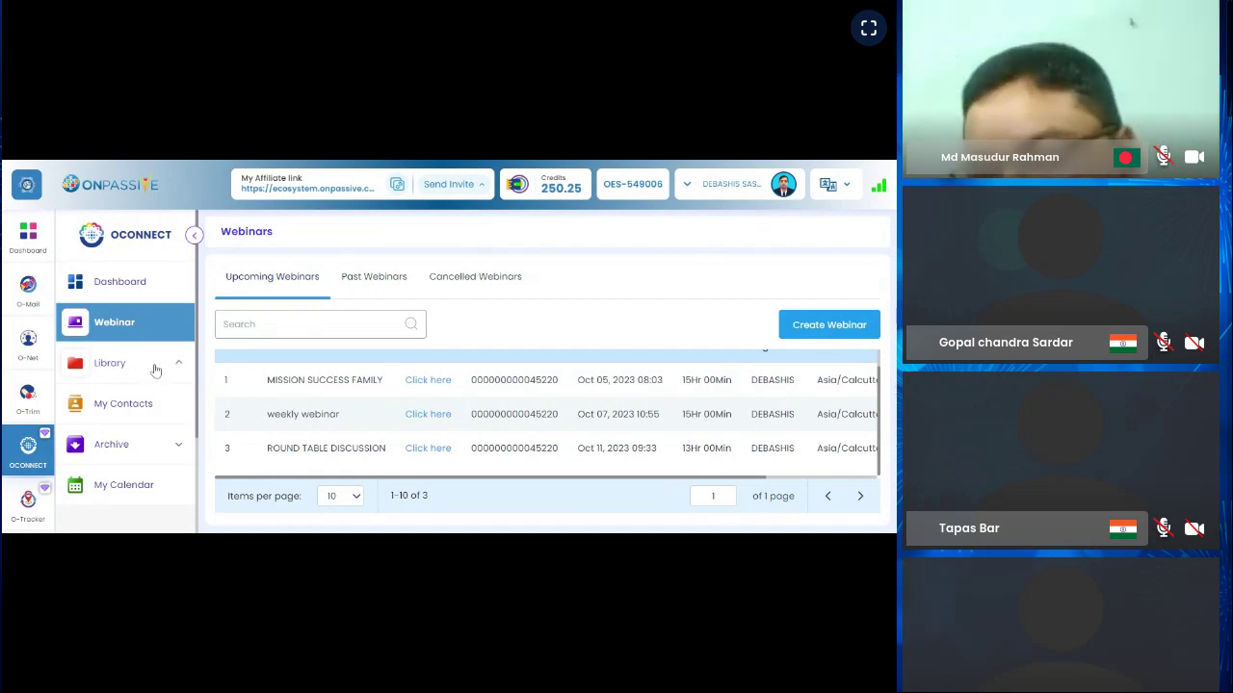
Open the Library's Meeting History and look through the listed events and their available actions.
click(155, 371)
scroll(155, 370, down, 1)
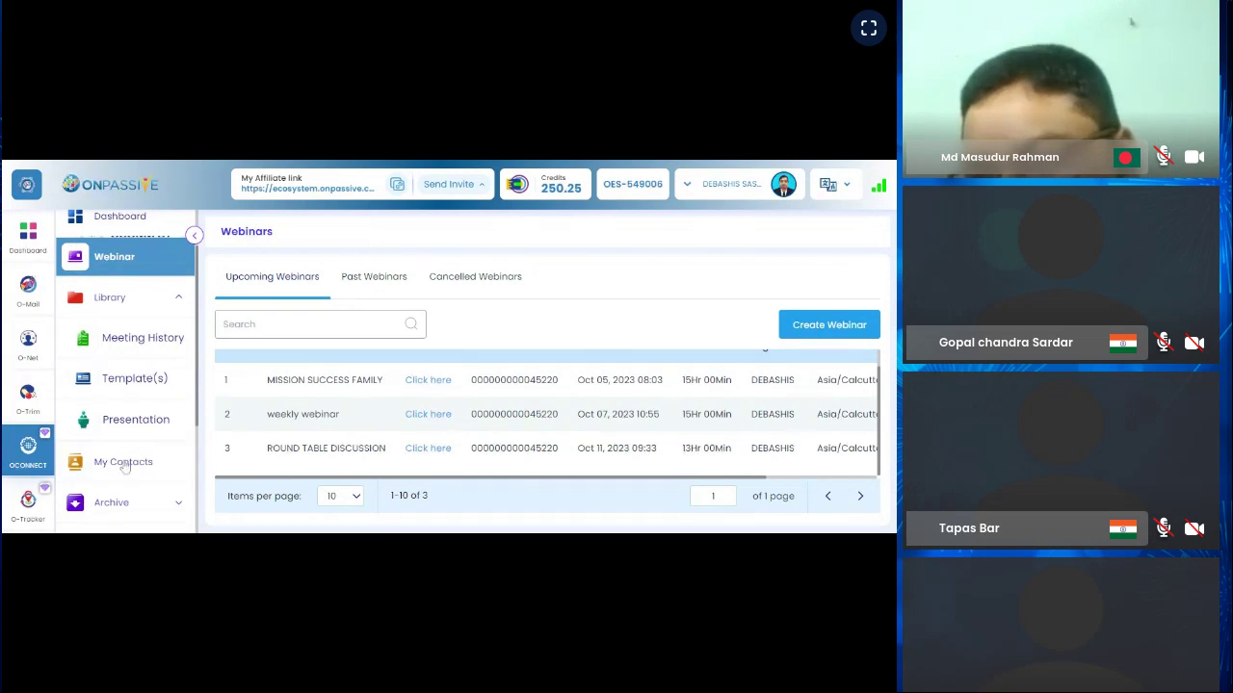
scroll(141, 435, down, 1)
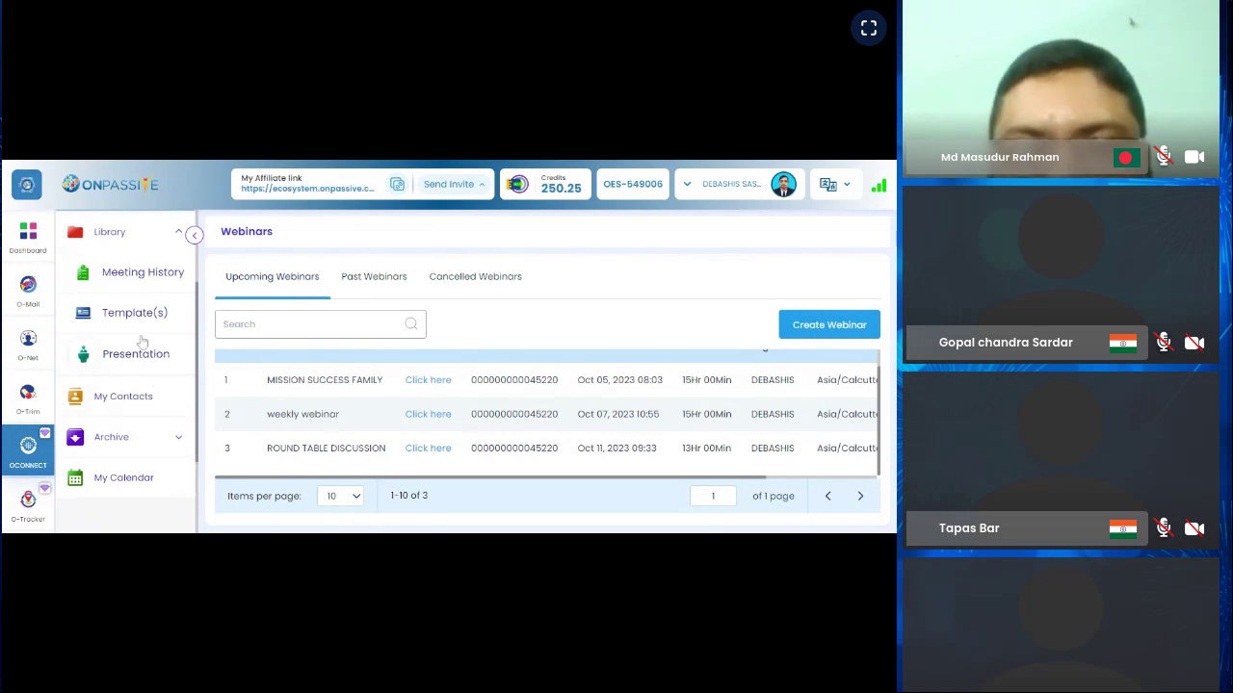
click(151, 277)
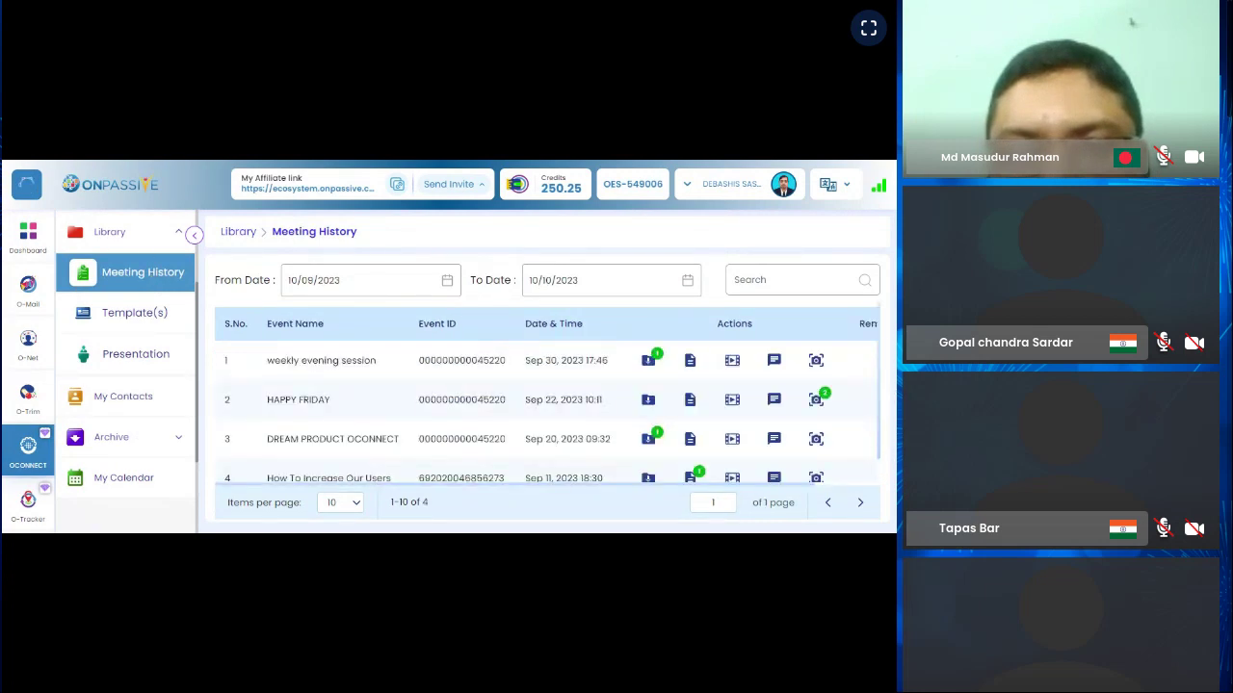
scroll(635, 380, down, 1)
scroll(588, 419, up, 1)
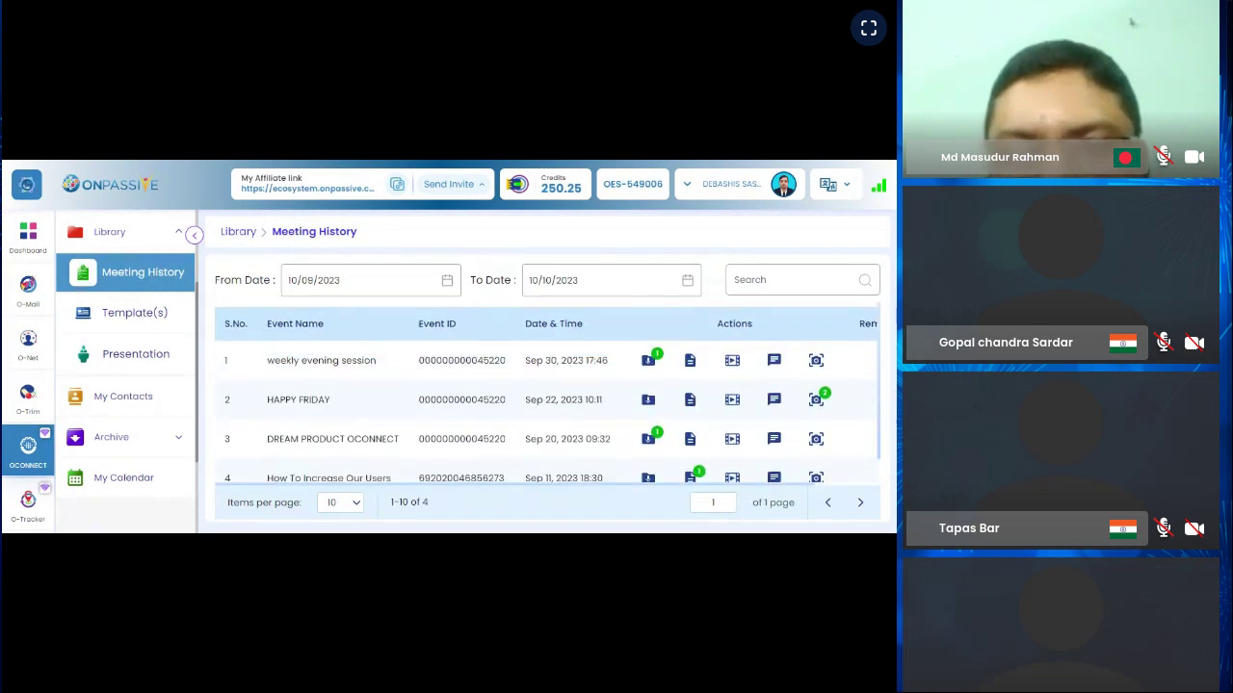
scroll(588, 419, down, 1)
scroll(539, 414, up, 1)
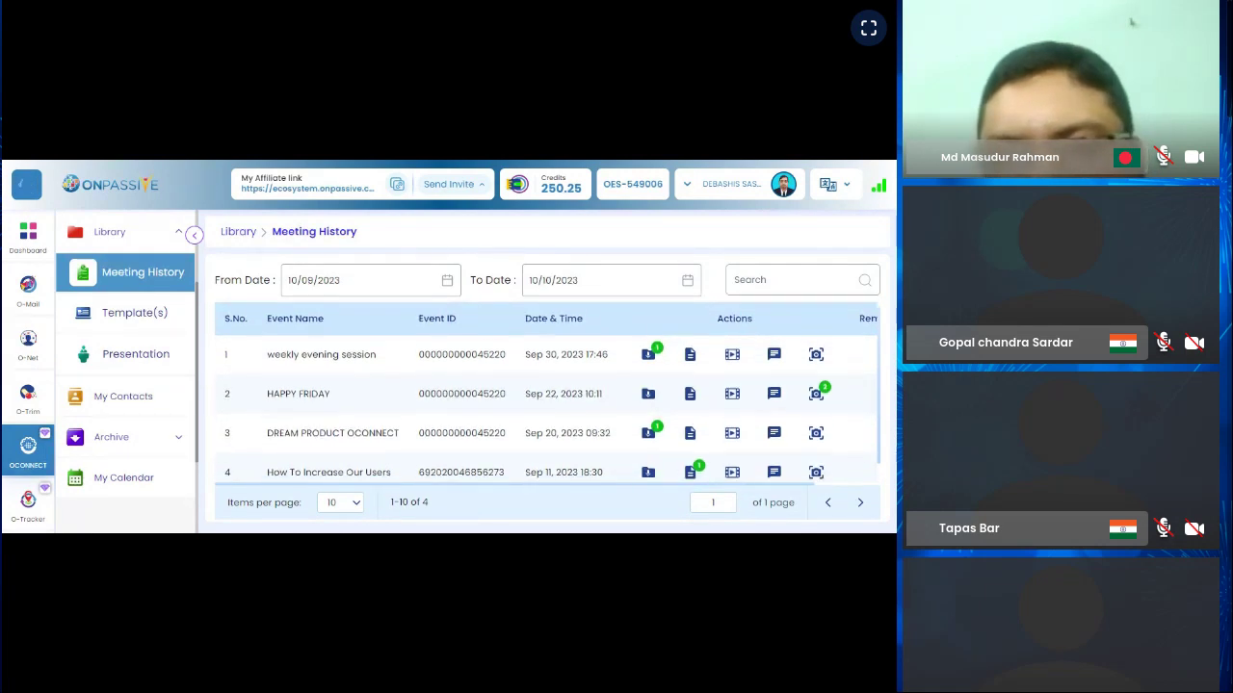
scroll(586, 402, down, 1)
scroll(587, 405, up, 1)
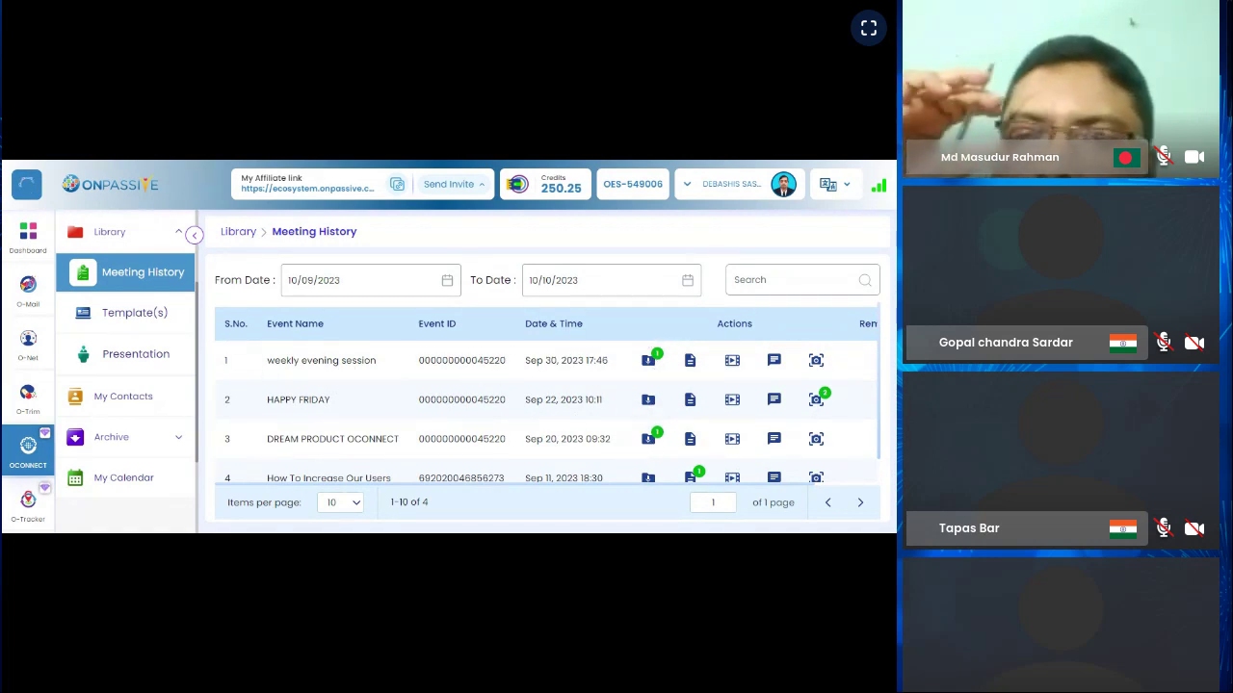
View the recordings of the weekly evening session, close them, and examine the presentation and screen capture options of the listed events.
click(651, 360)
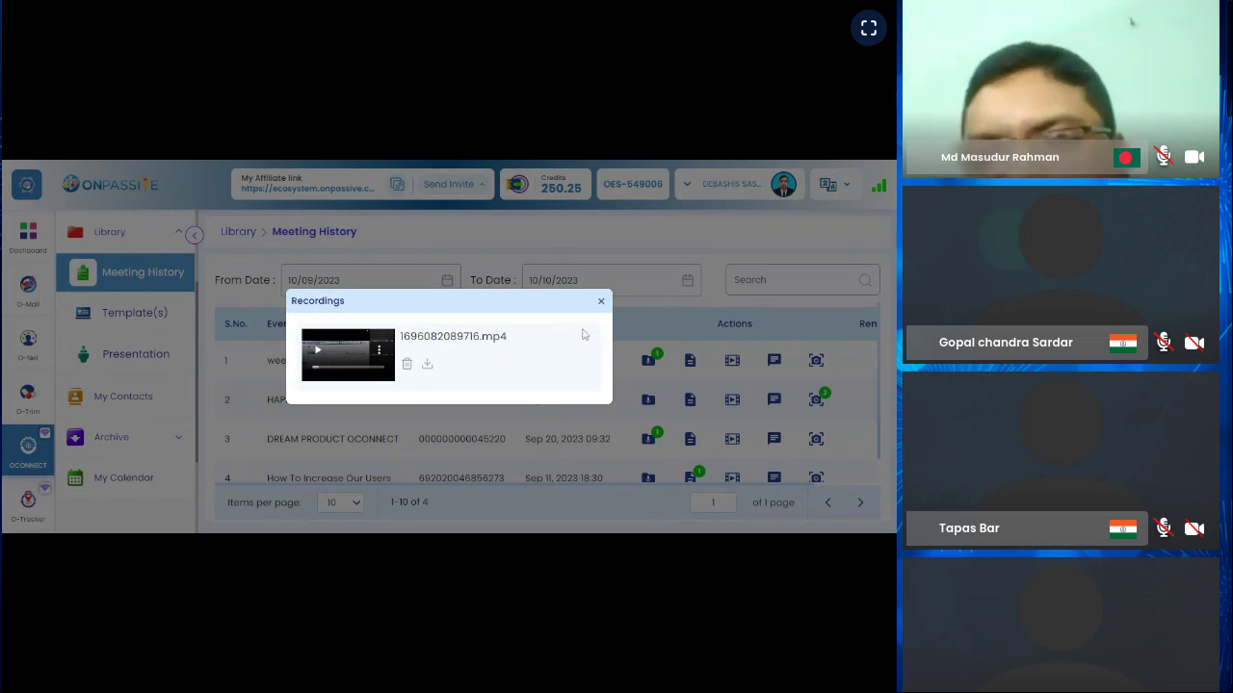
click(601, 301)
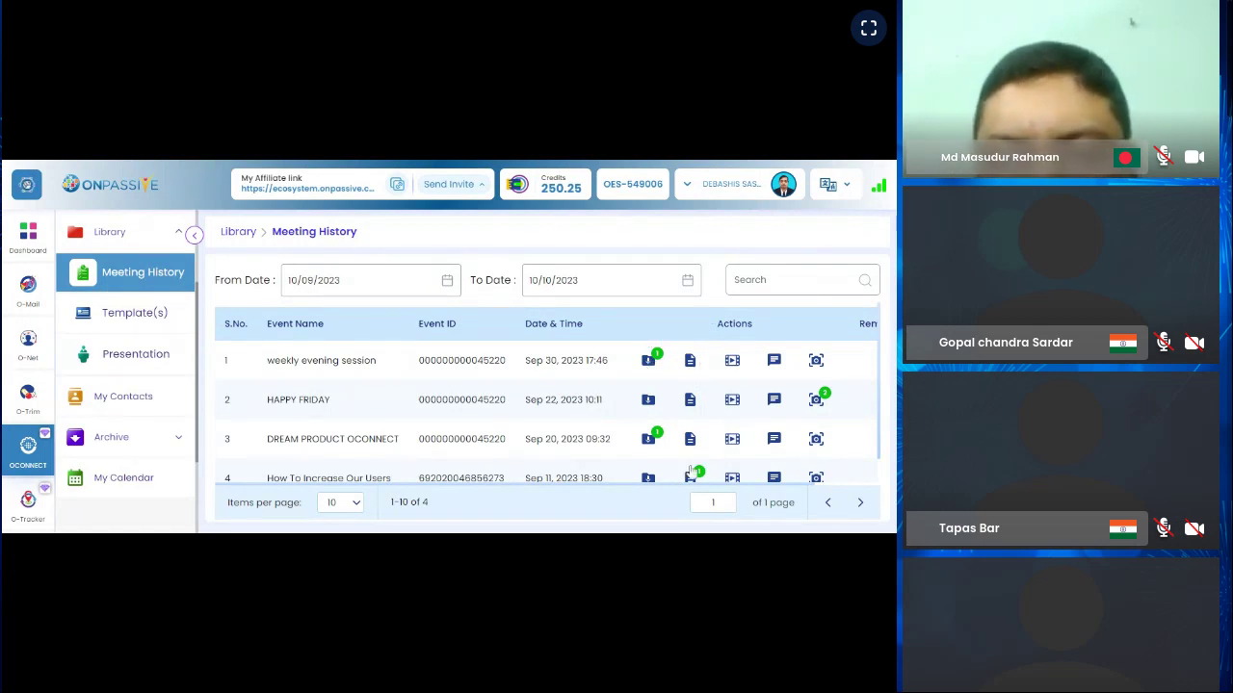
scroll(712, 424, down, 1)
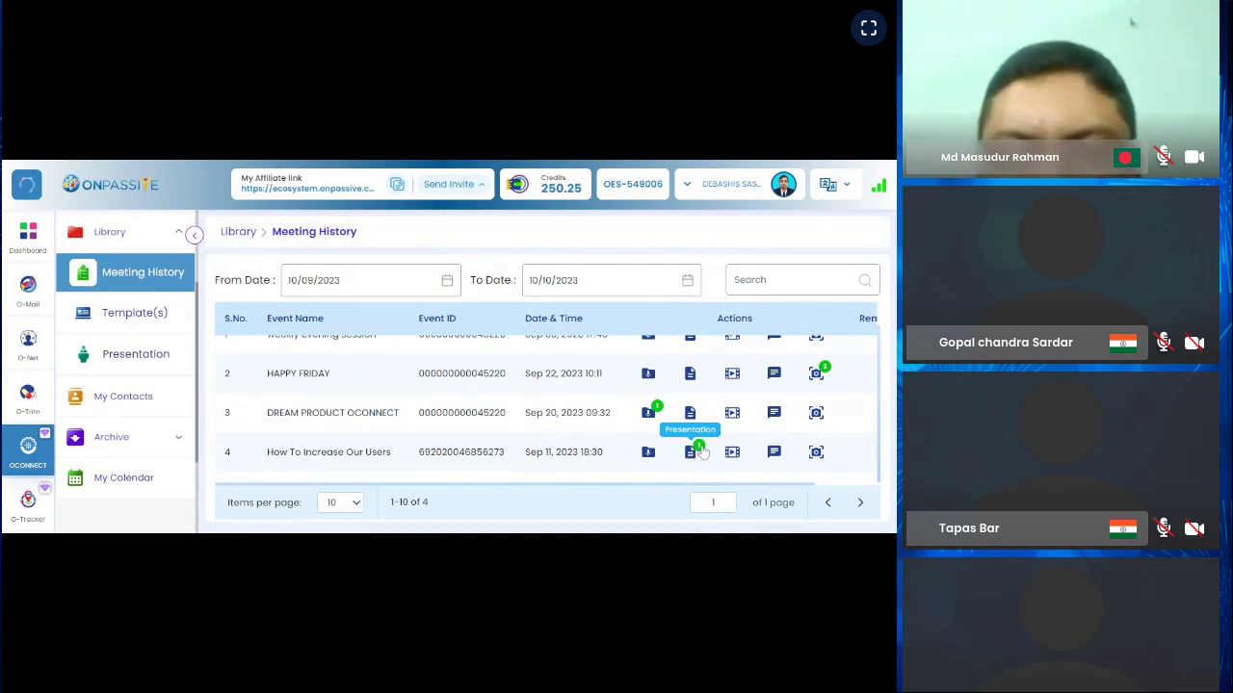
scroll(703, 453, up, 1)
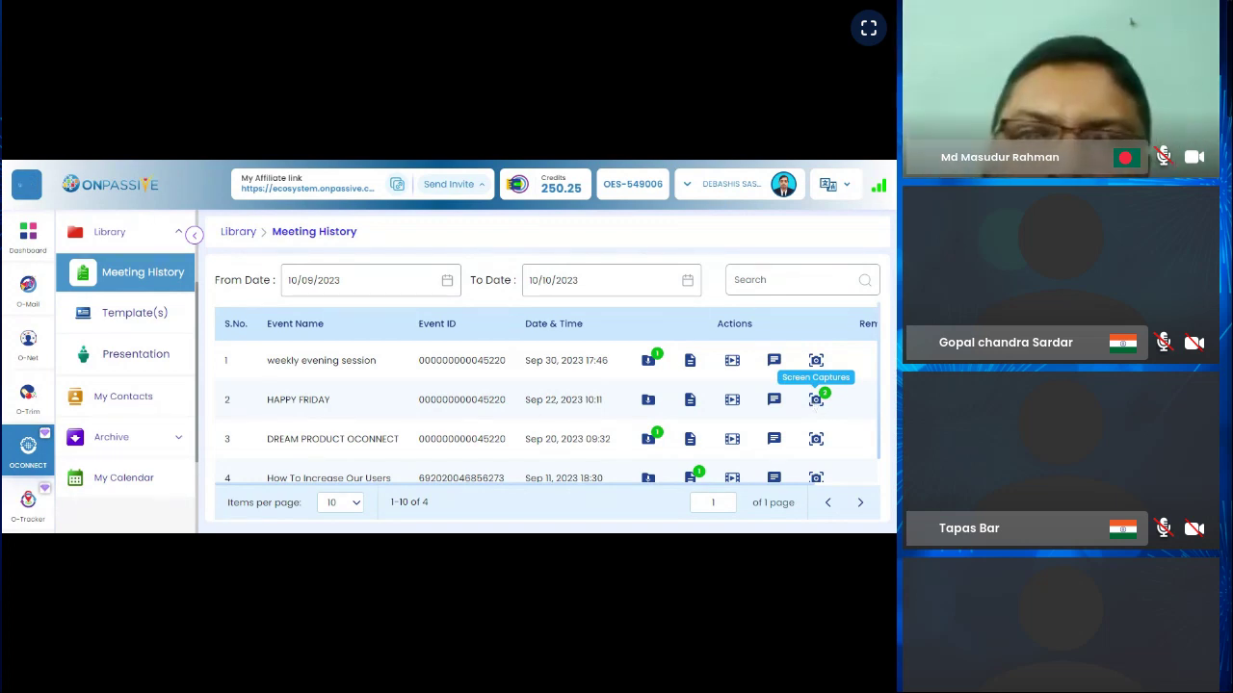
scroll(741, 419, down, 1)
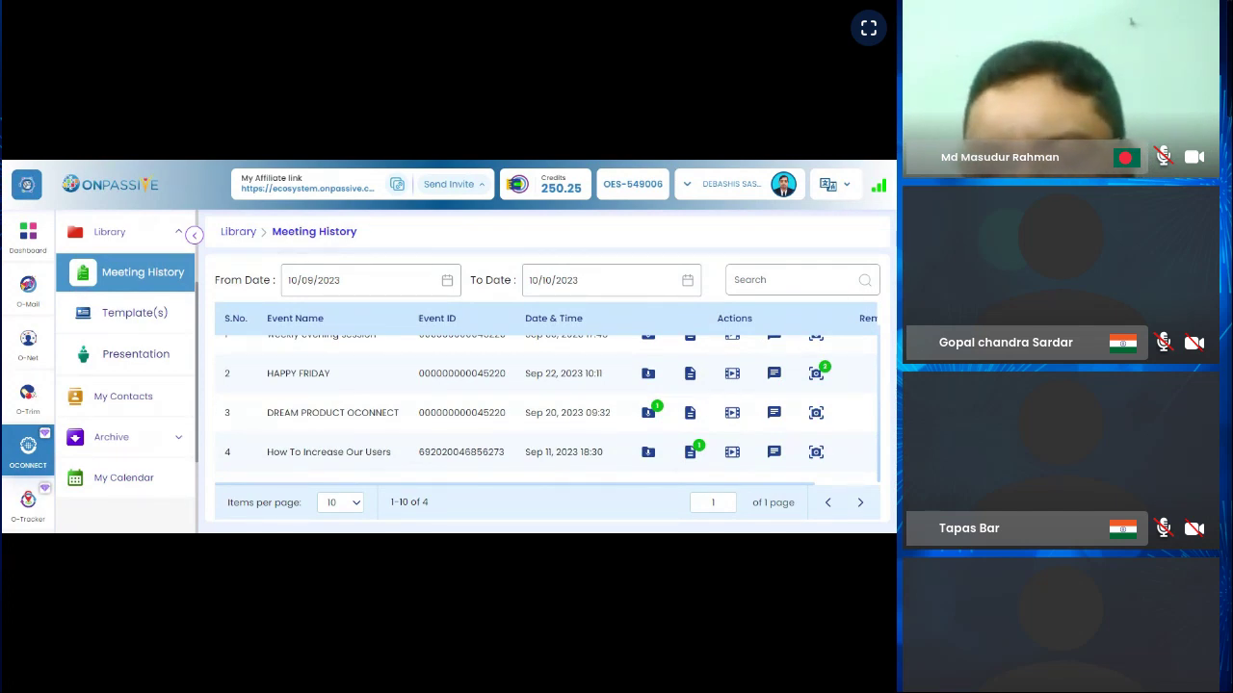
scroll(596, 461, up, 1)
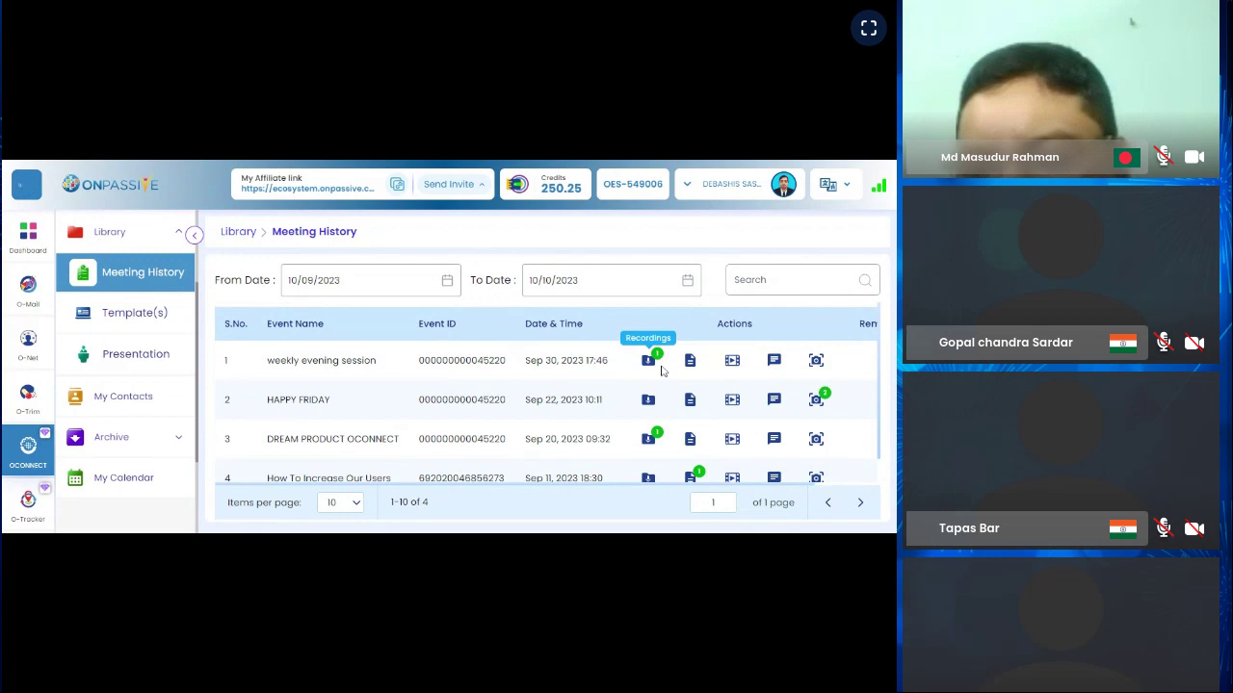
scroll(661, 371, down, 1)
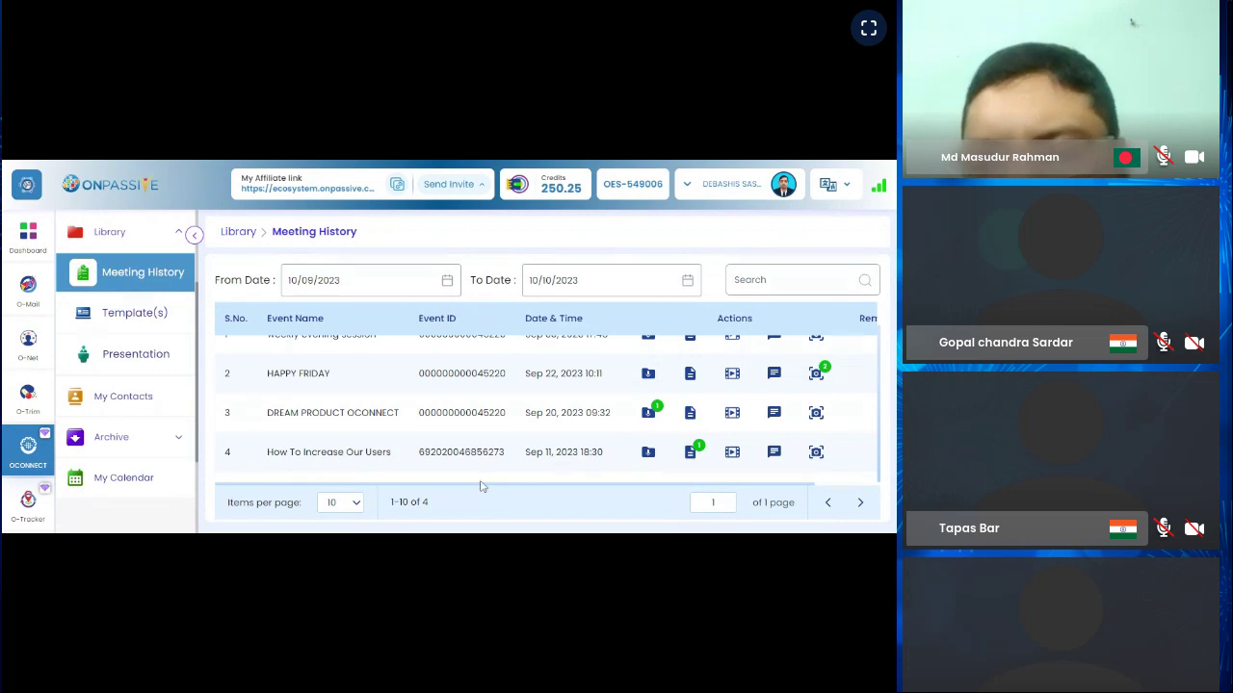
scroll(482, 486, up, 1)
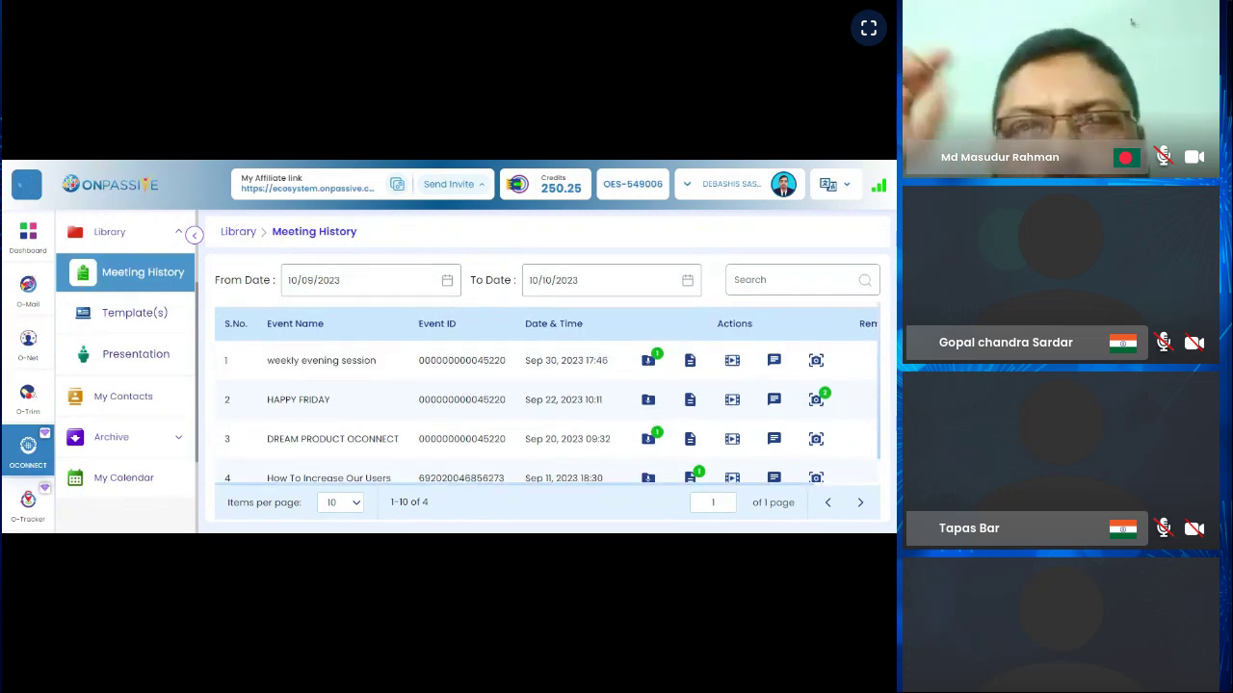